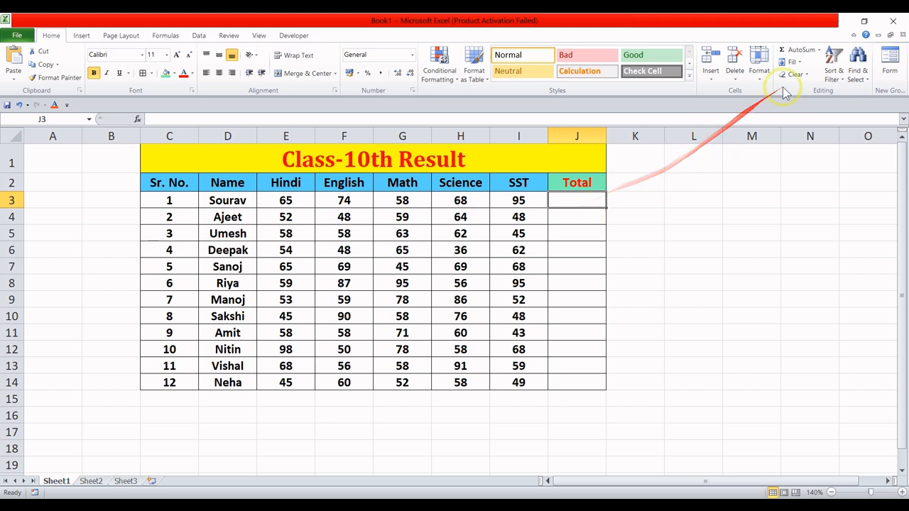
- Use AutoSum's Sum function in cell J3 to add the marks in E3:I3, and review the summed range and formula
left_click(819, 49)
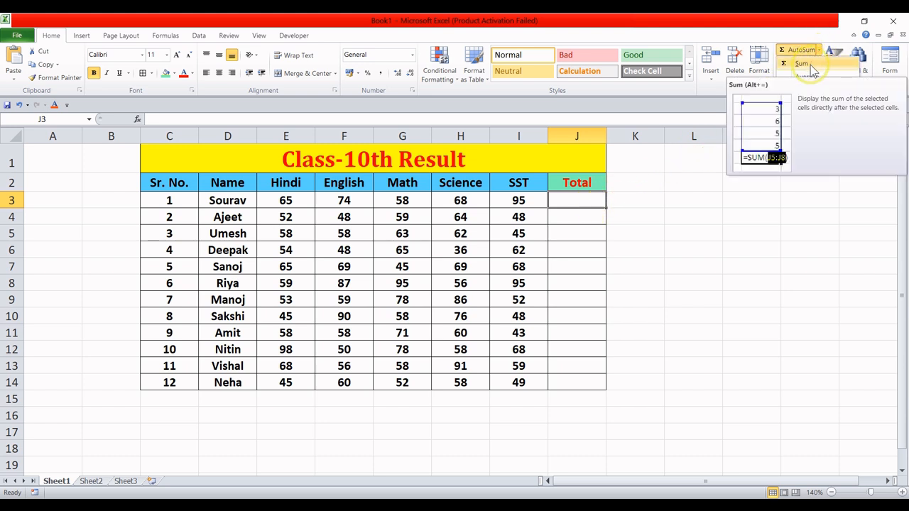
left_click(813, 65)
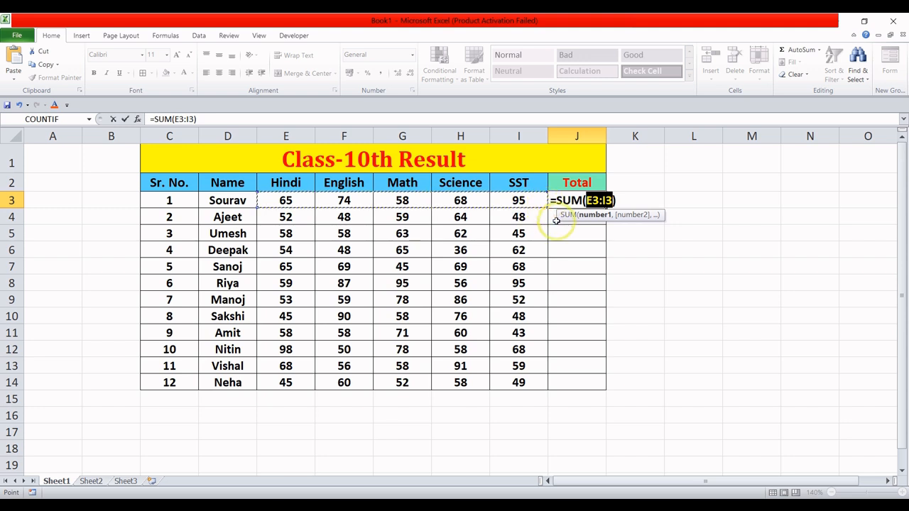
key("Return")
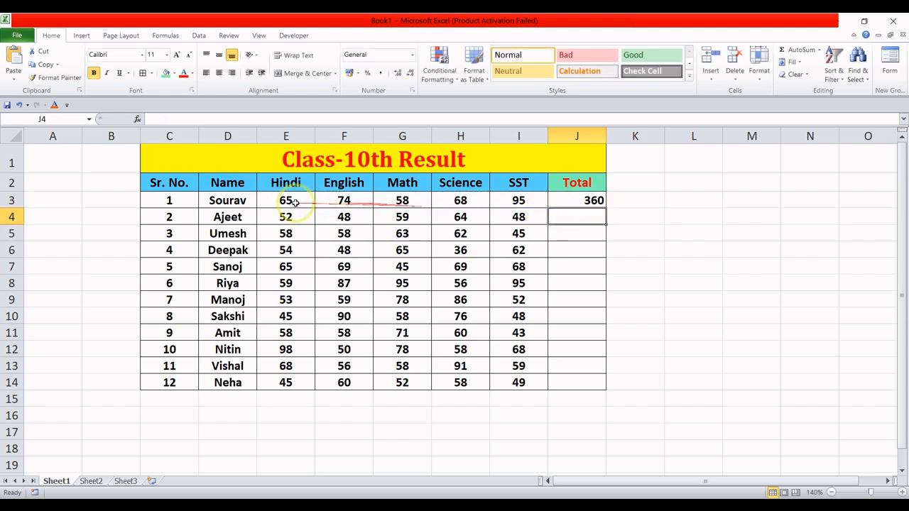
left_click_drag(288, 202, 517, 200)
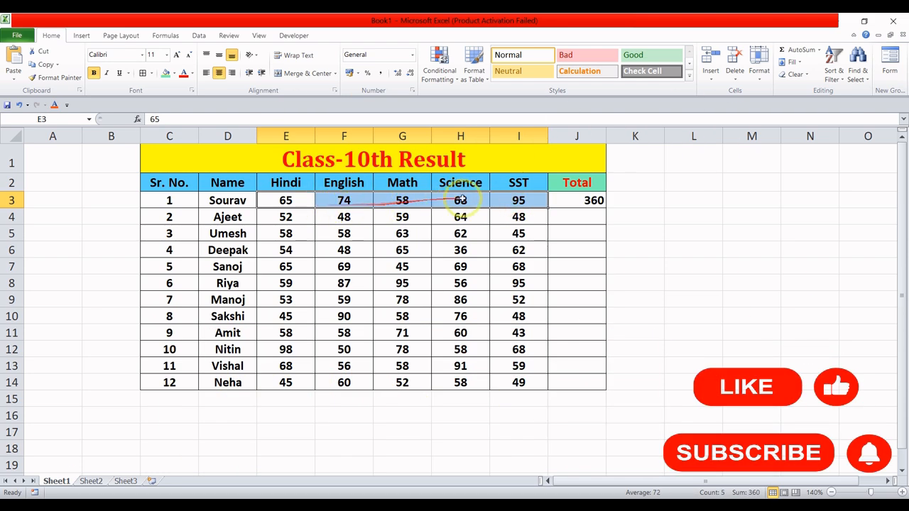
left_click(597, 201)
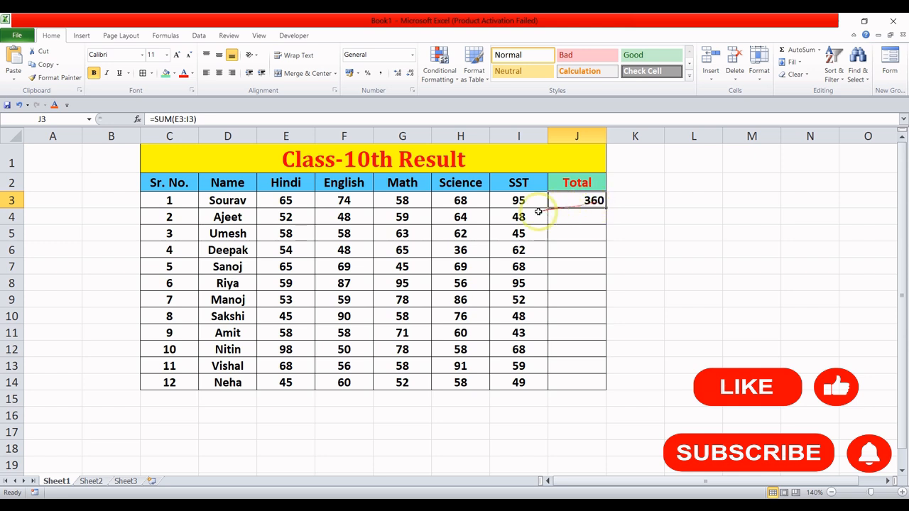
- Use AutoSum's Average function in cell J4 on the marks in E4:I4, and review the formula and its range
left_click(593, 213)
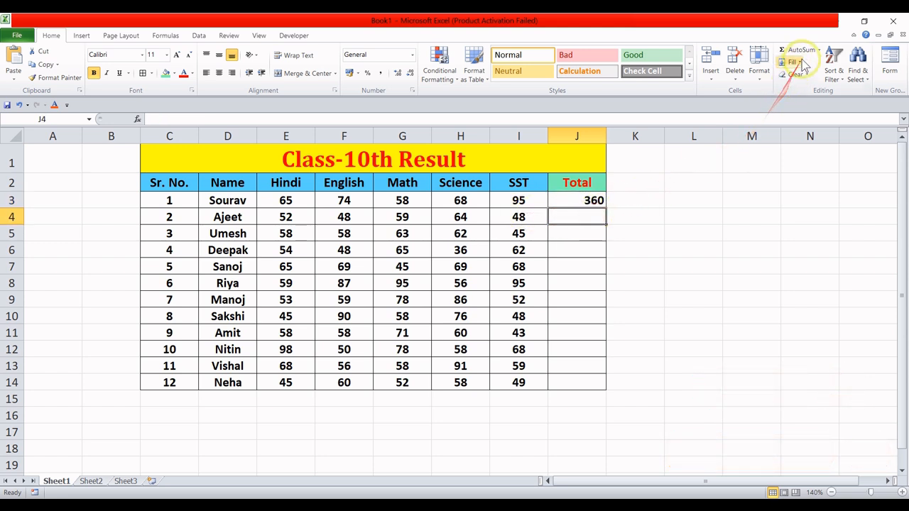
left_click(818, 50)
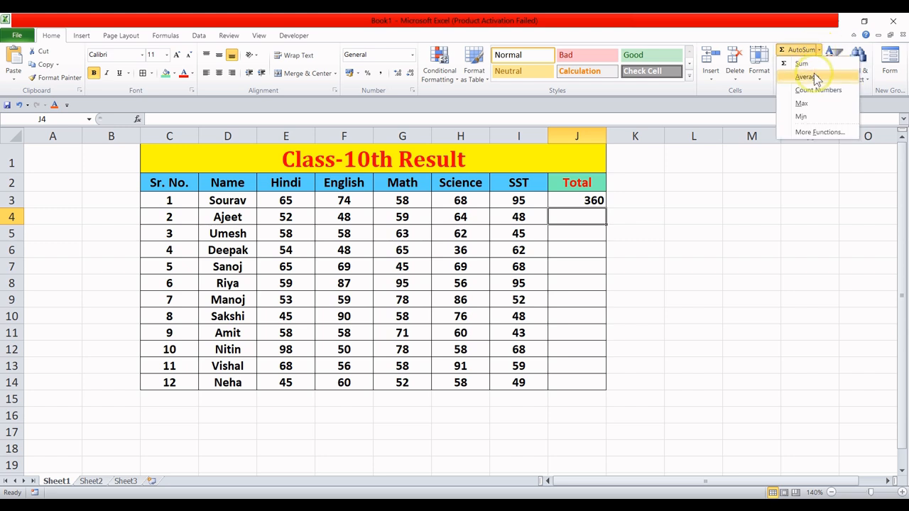
left_click(810, 75)
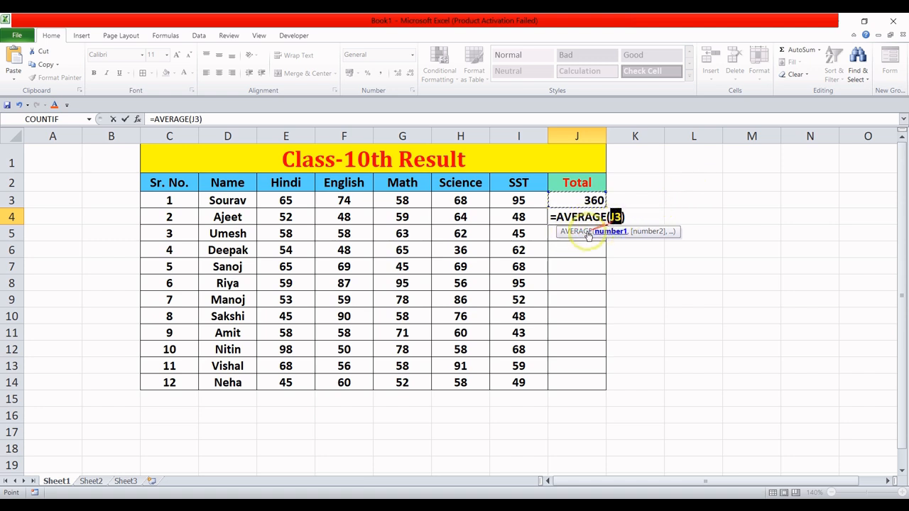
left_click_drag(288, 218, 509, 217)
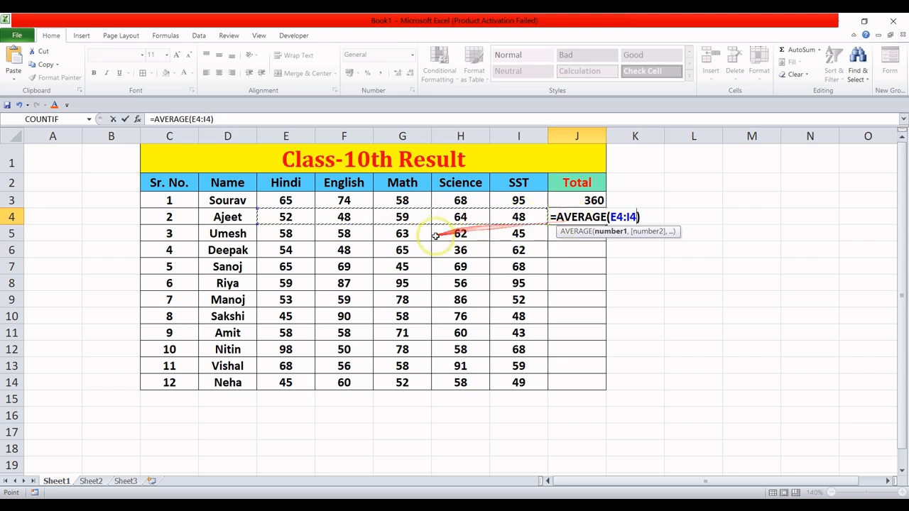
key("Return")
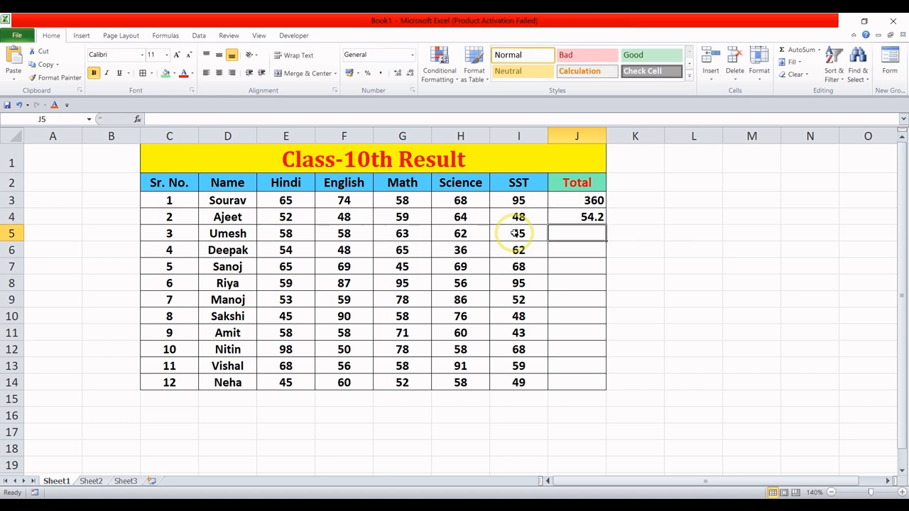
left_click(600, 217)
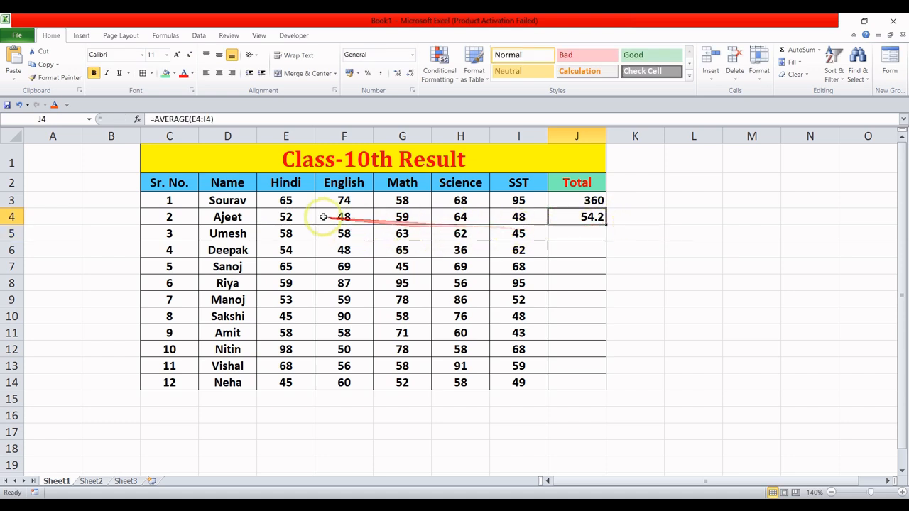
left_click_drag(286, 216, 515, 218)
- Use AutoSum's Count Numbers function in cell J5 to count all the marks in E3:I14
left_click(593, 233)
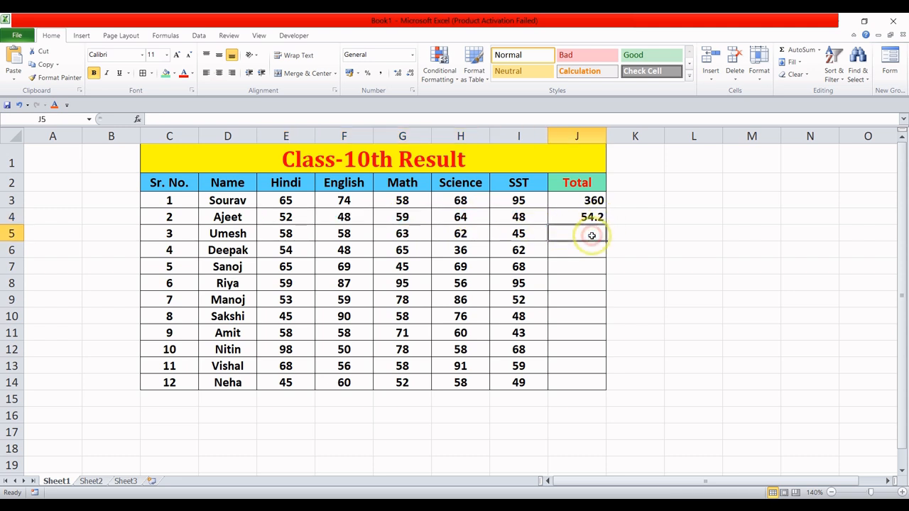
left_click(819, 51)
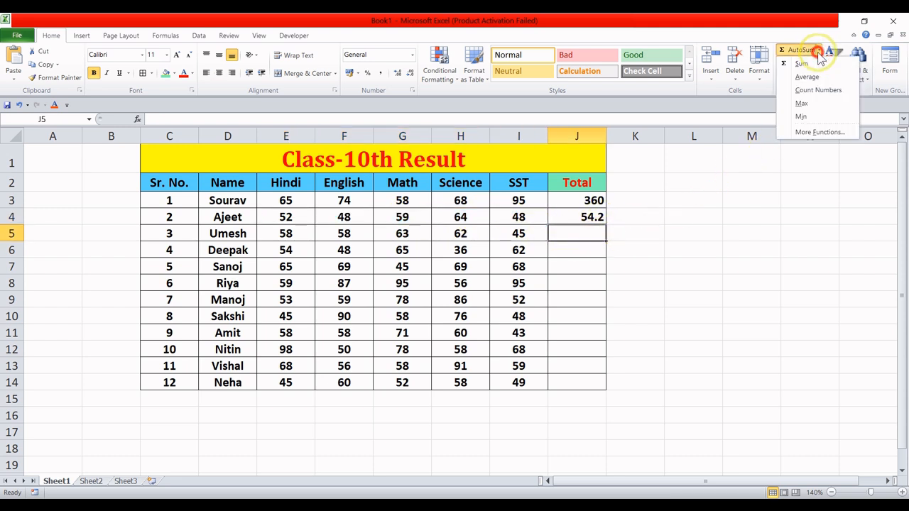
left_click(818, 90)
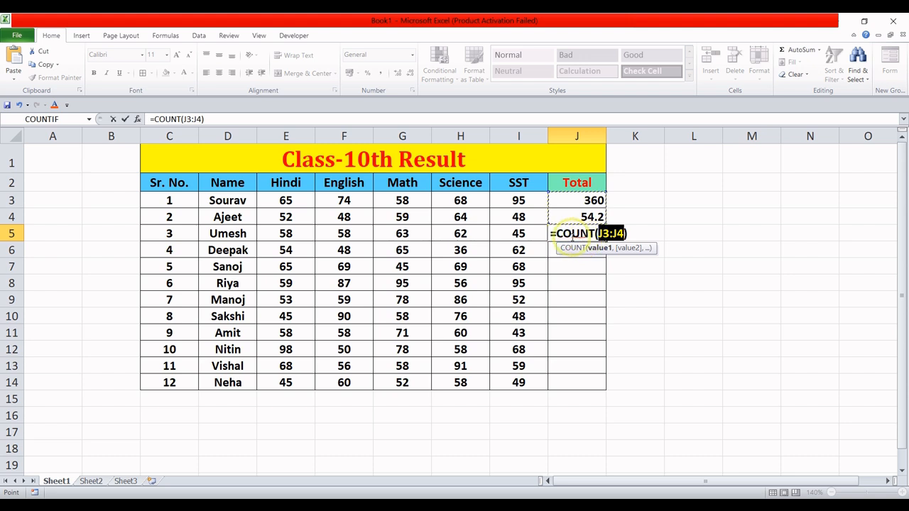
left_click(291, 201)
left_click_drag(291, 201, 522, 382)
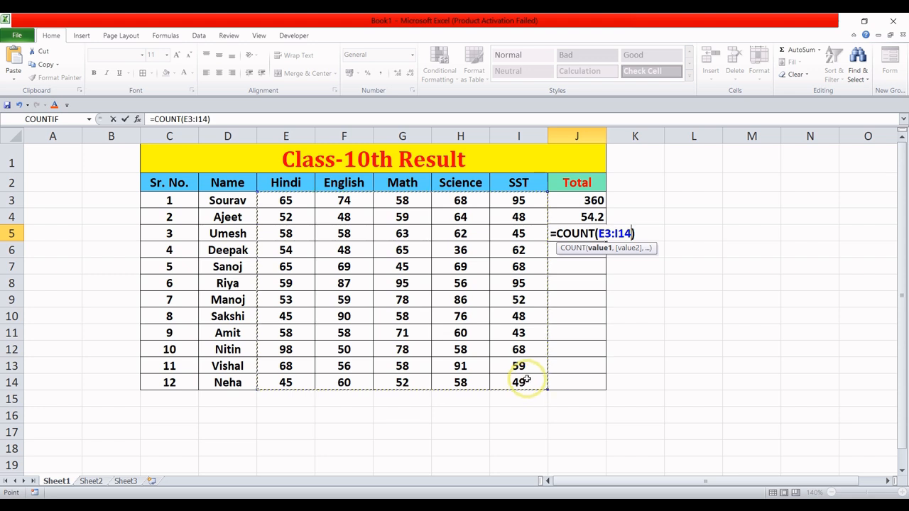
key("Return")
- Compare the COUNT formula in J5 with the marks range E3:I14 and the serial numbers in column C
left_click(594, 234)
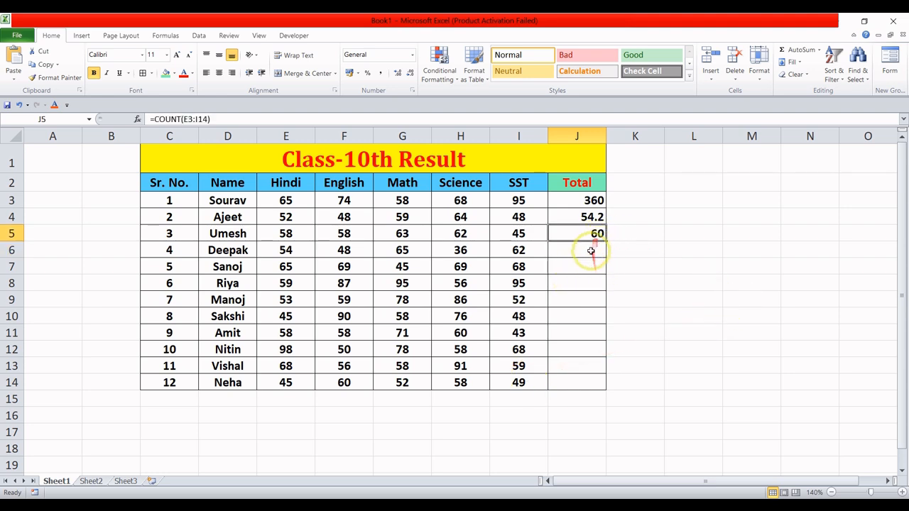
left_click(290, 202)
left_click_drag(290, 202, 516, 380)
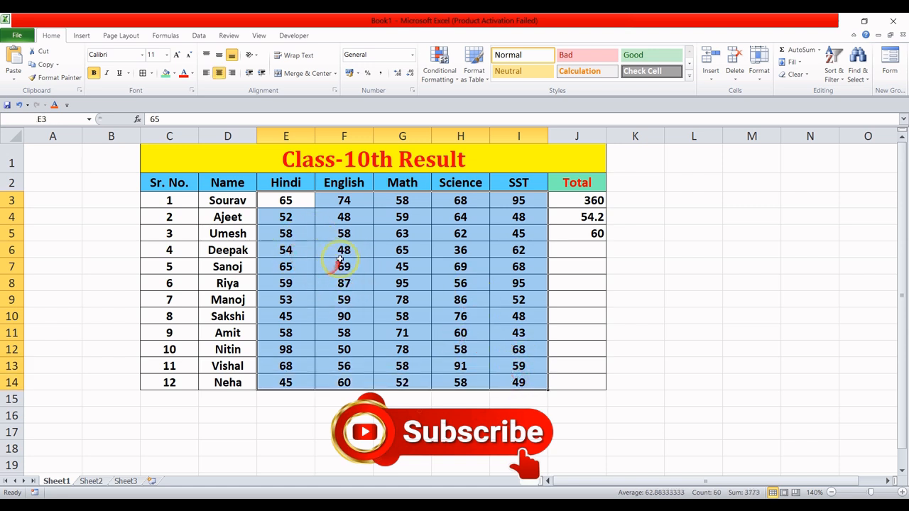
left_click(295, 233)
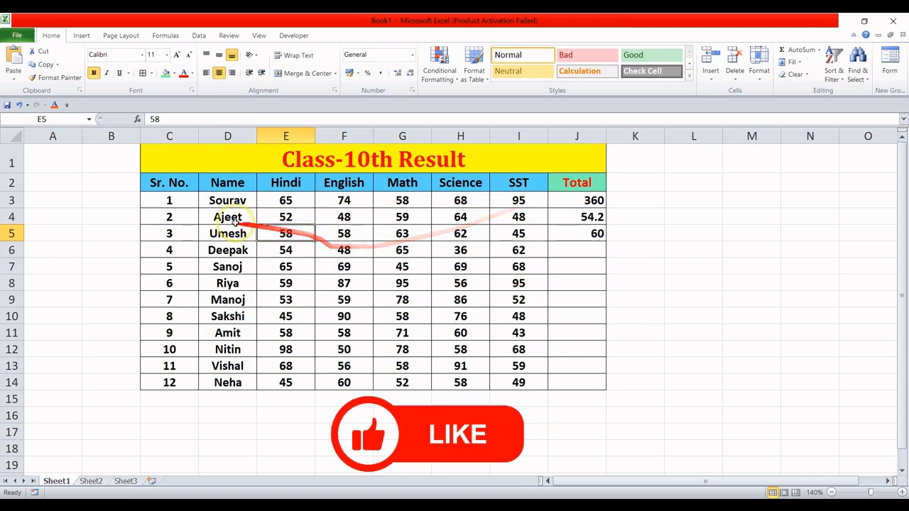
left_click_drag(192, 196, 171, 382)
left_click(169, 382)
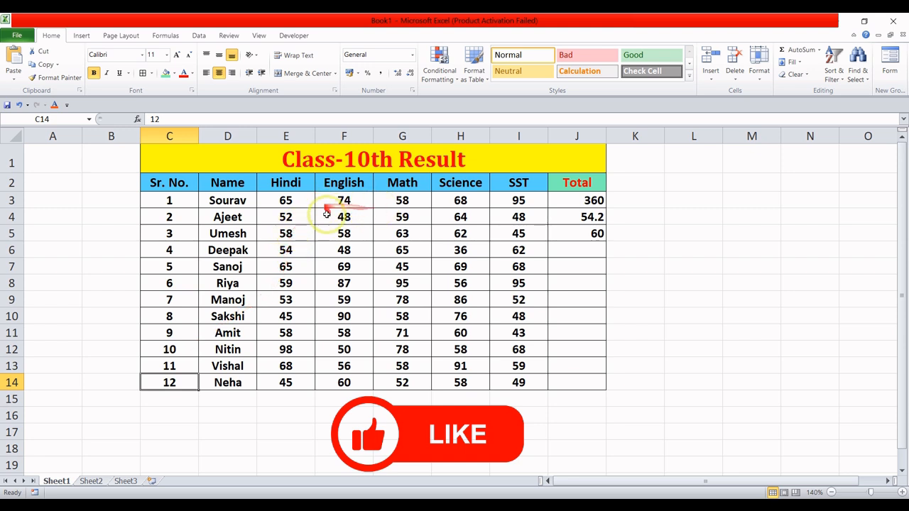
left_click(578, 235)
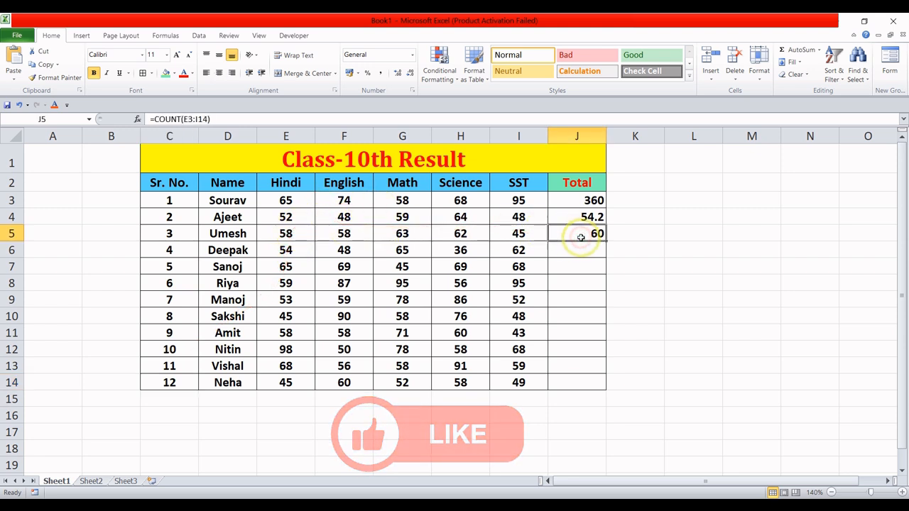
- Use AutoSum's Max function in cell J6 on the marks in E6:I6, and compare the result with the Math mark
left_click(582, 251)
left_click(819, 50)
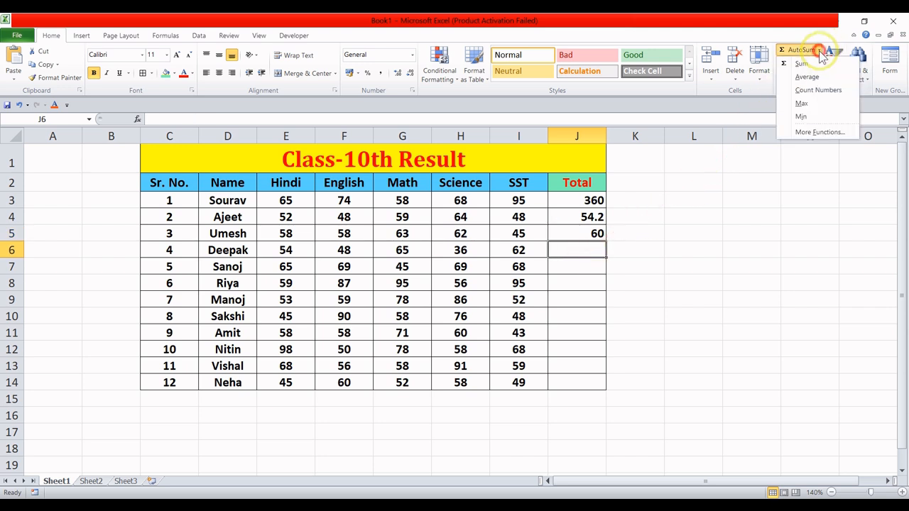
left_click(819, 104)
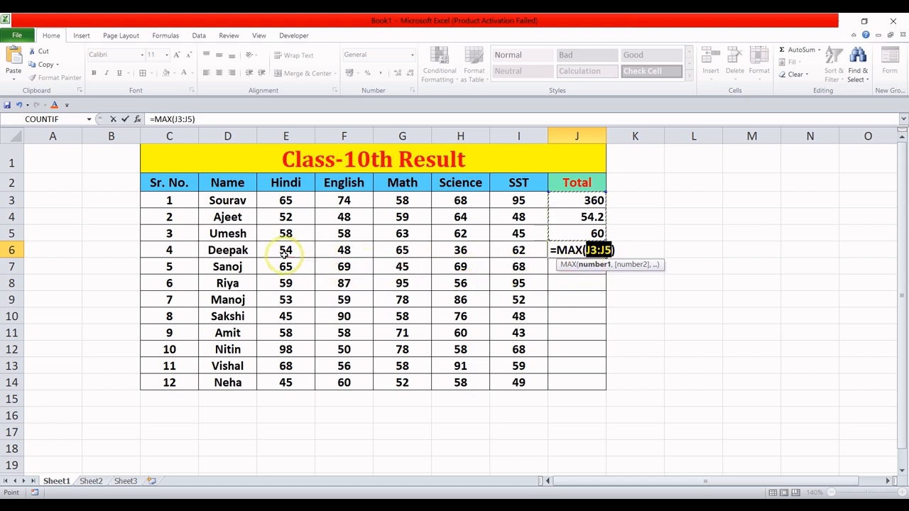
left_click_drag(281, 250, 504, 252)
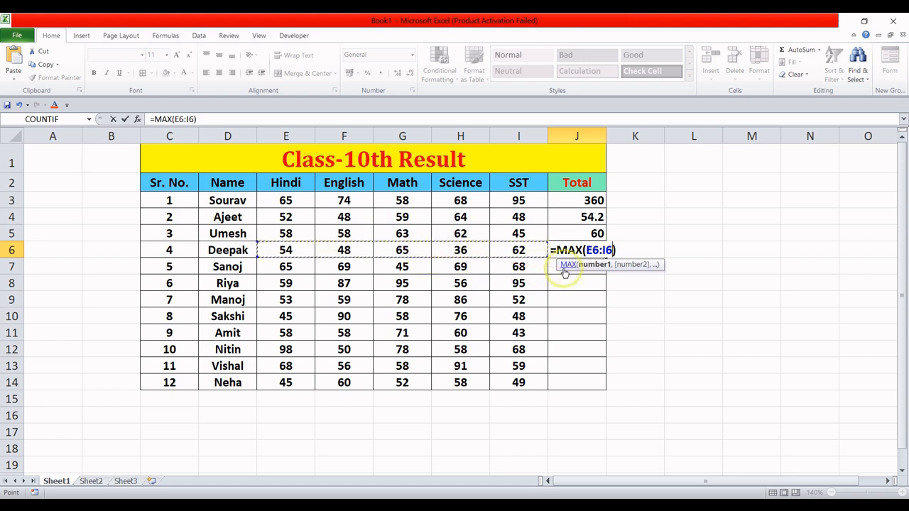
key("Return")
left_click(596, 248)
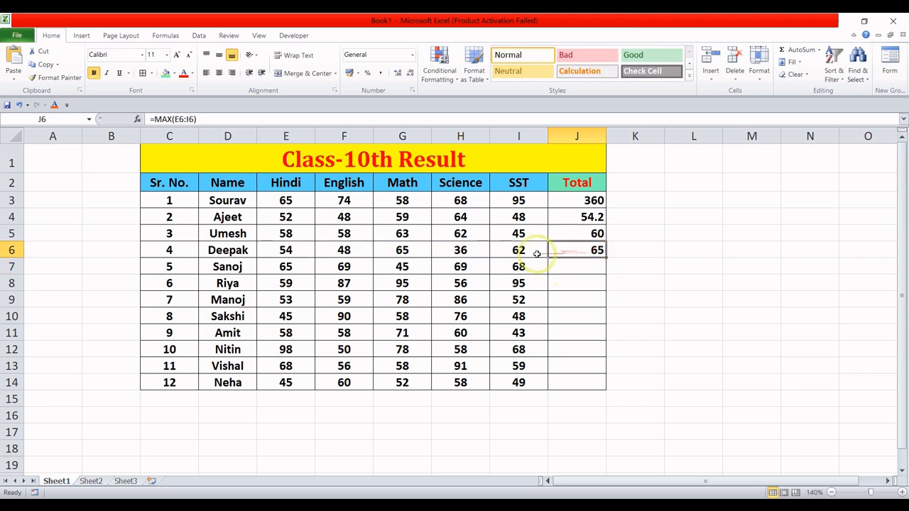
left_click(409, 250)
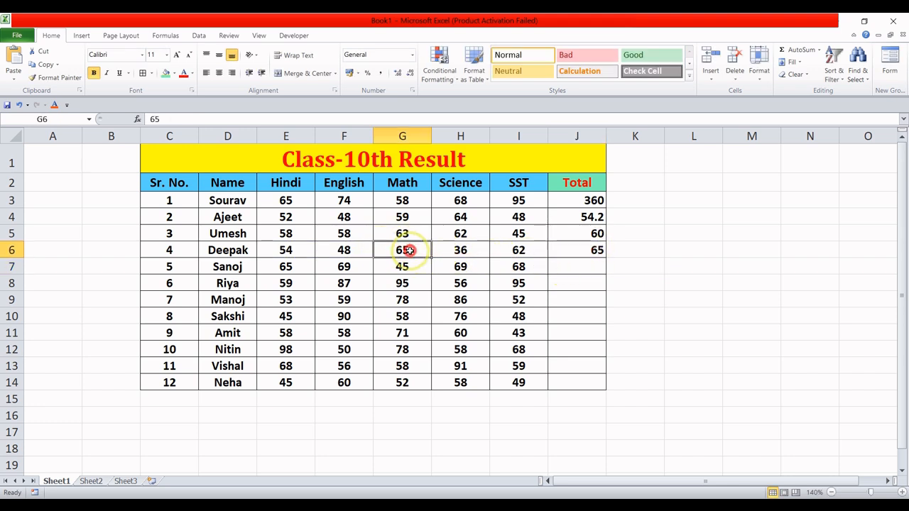
- Use AutoSum's Min function in cell J7 on the marks in E7:I7, and compare the result with the Math mark
left_click(580, 268)
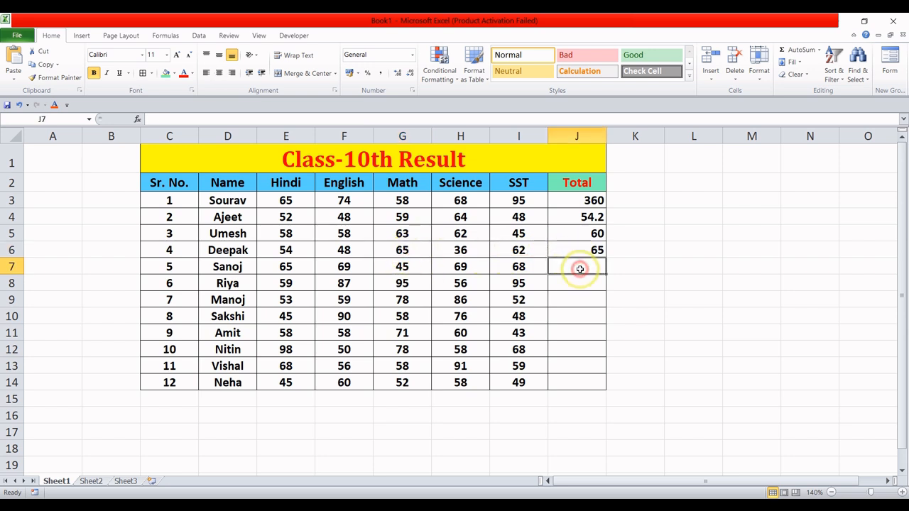
left_click(819, 49)
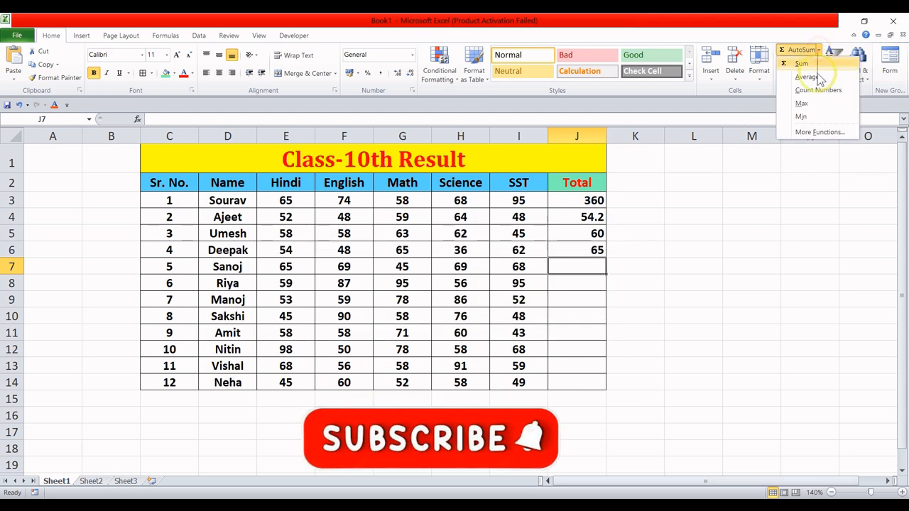
left_click(819, 117)
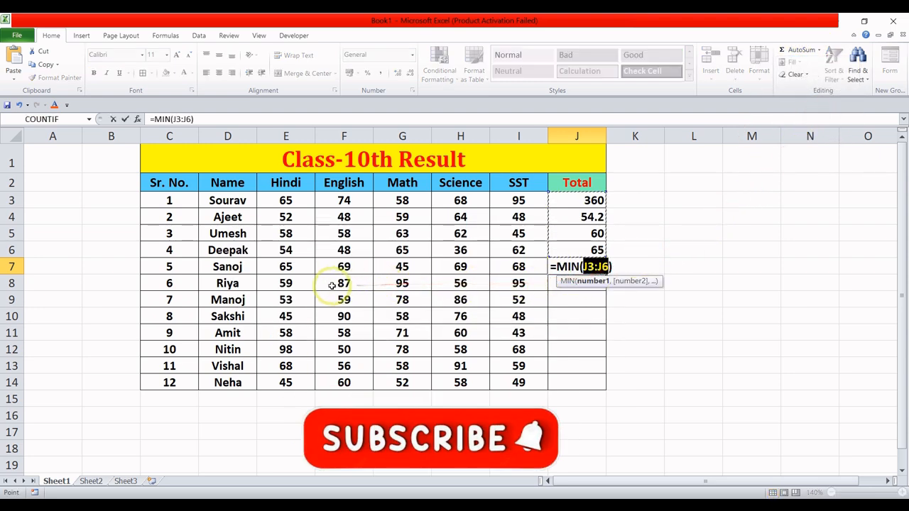
left_click_drag(282, 268, 511, 269)
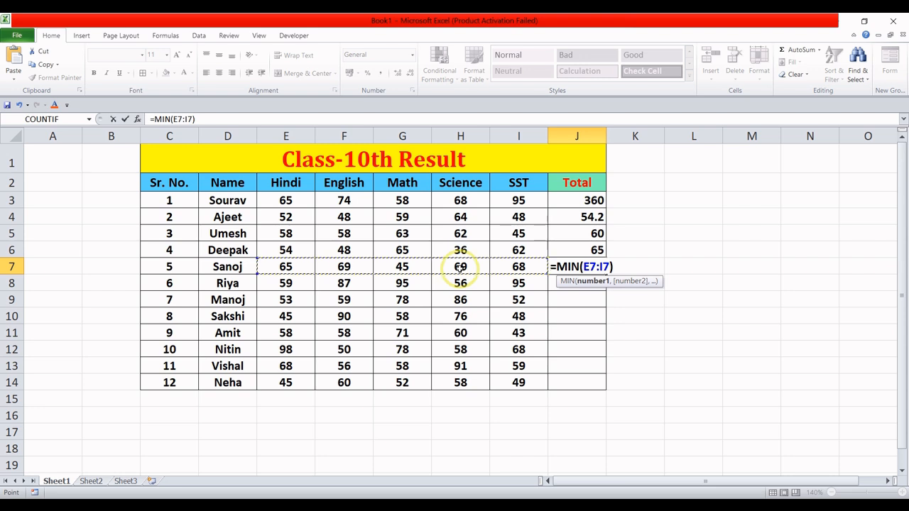
key("Return")
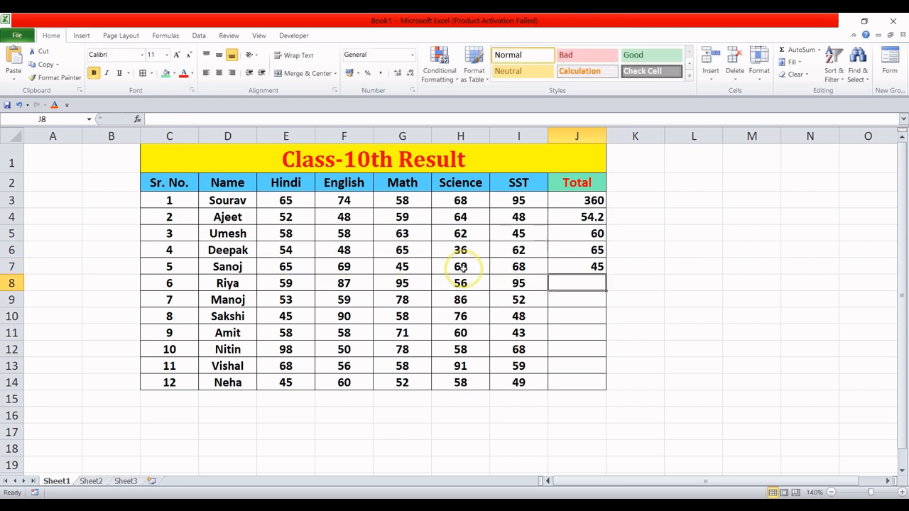
left_click(573, 267)
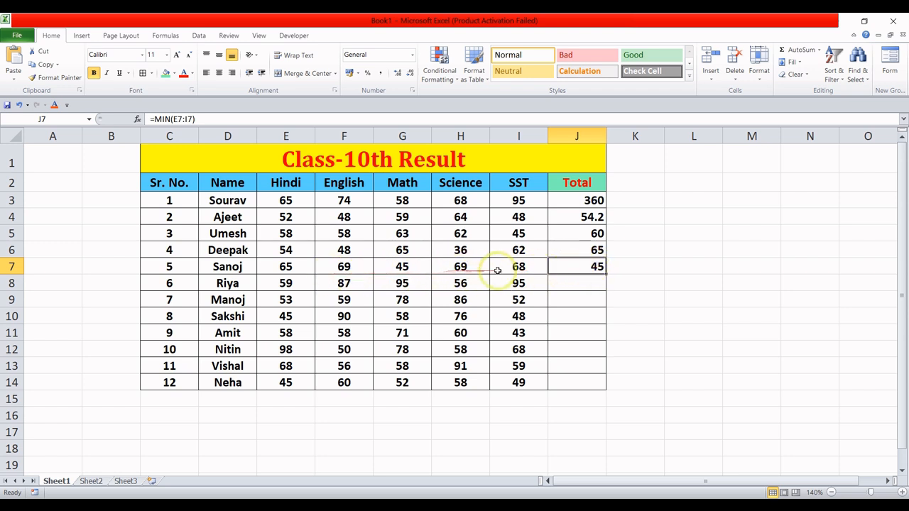
left_click(417, 267)
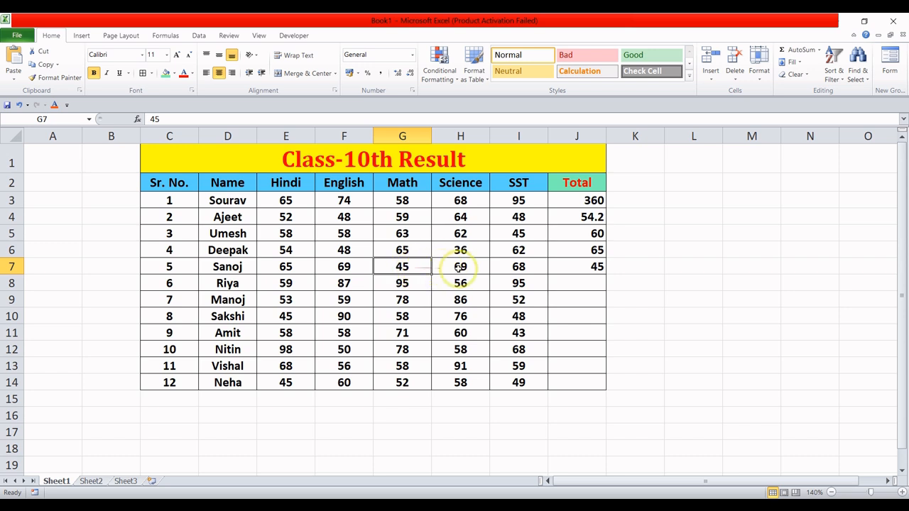
left_click(571, 269)
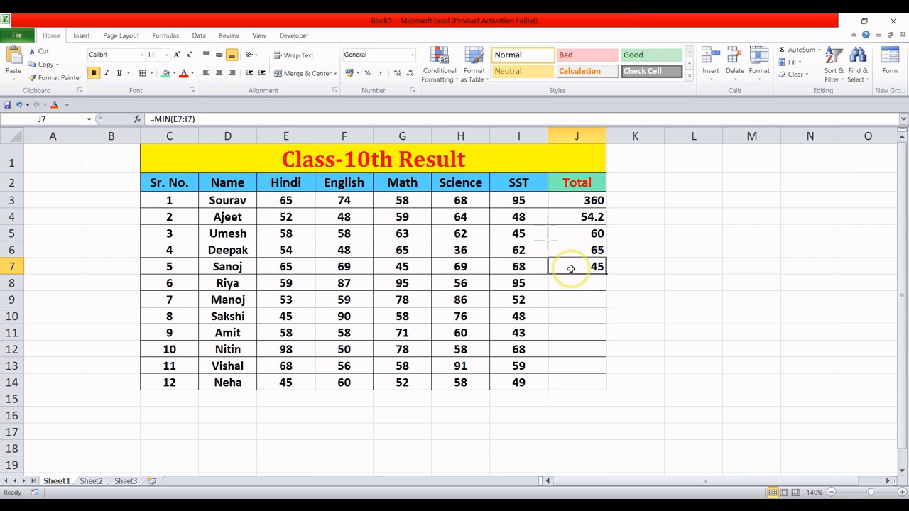
- Search AutoSum's additional functions for "time" from cell J8 and choose the TIME function
left_click(588, 281)
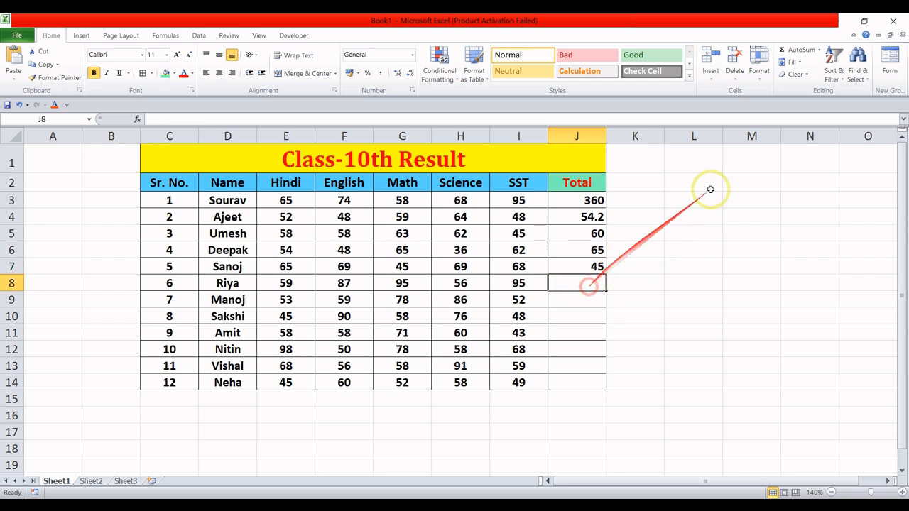
left_click(818, 50)
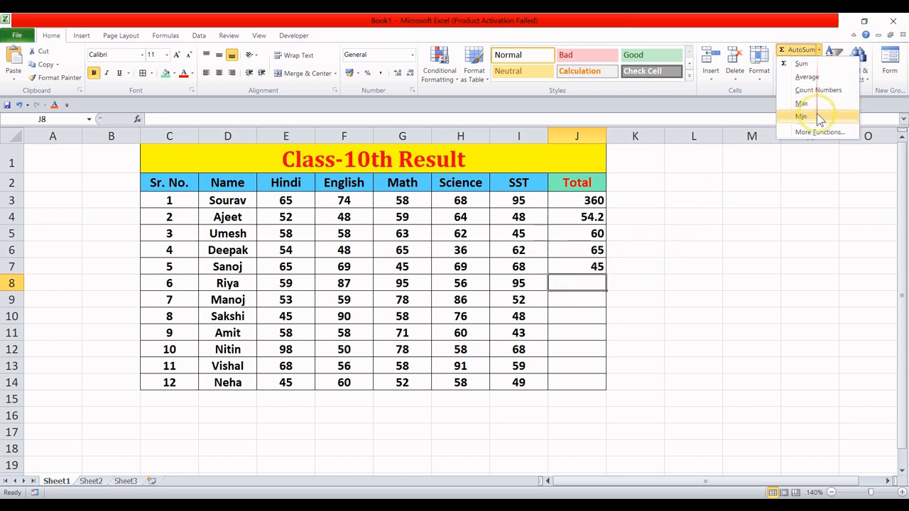
left_click(819, 133)
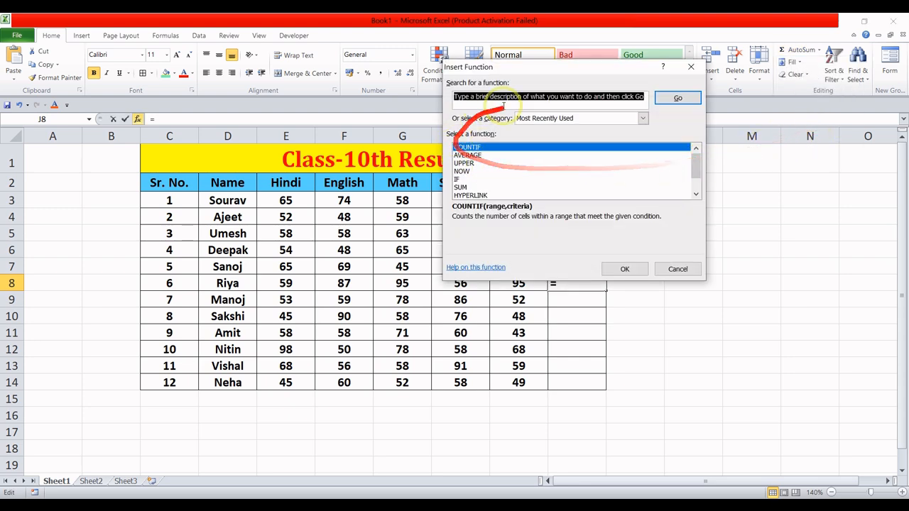
left_click(602, 104)
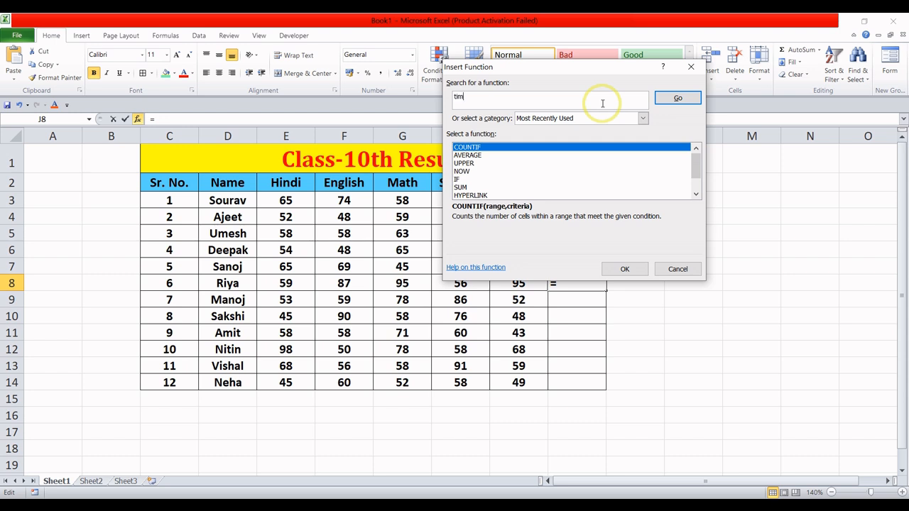
left_click(678, 99)
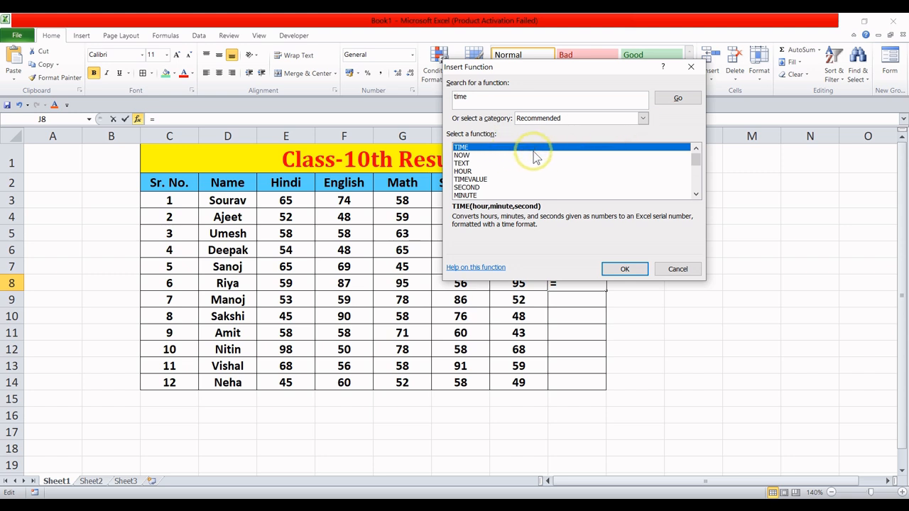
left_click(627, 270)
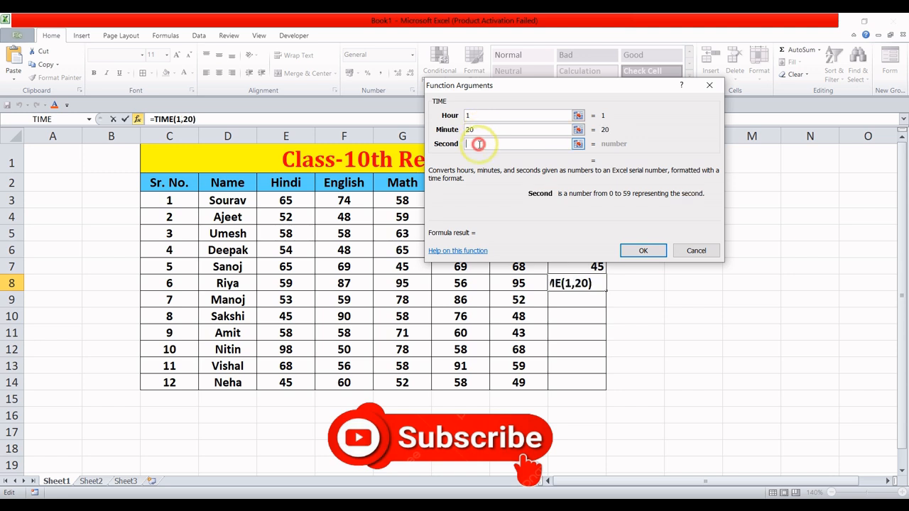
- Complete the TIME function in J8 with hour 1, minute 20 and second 34, and check the resulting formula
type("34")
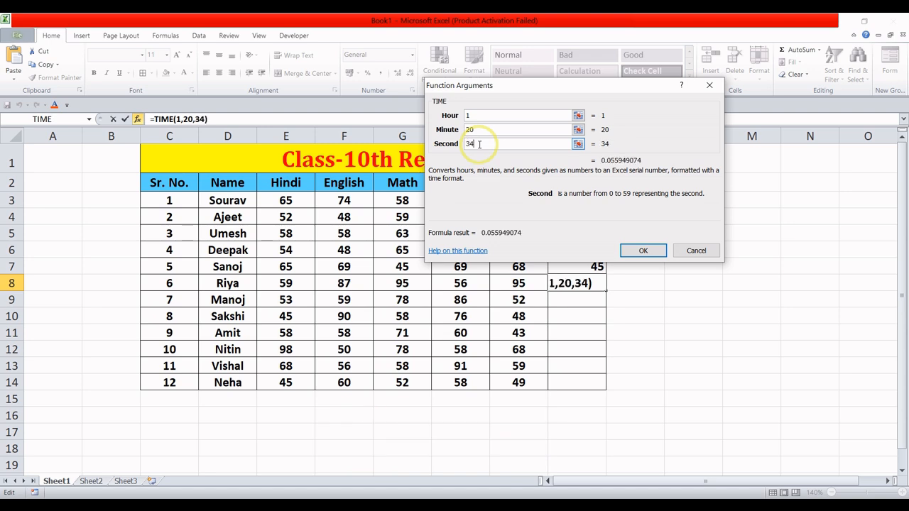
left_click(636, 252)
left_click(589, 299)
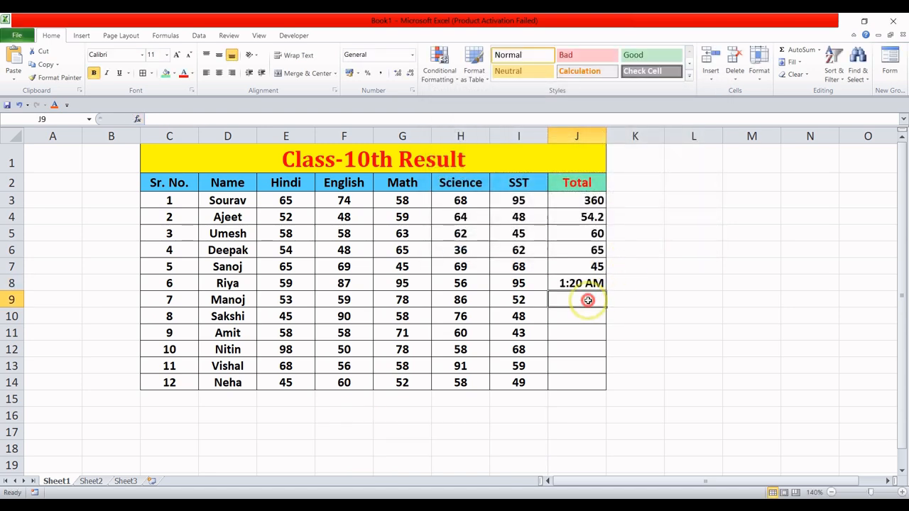
left_click(594, 283)
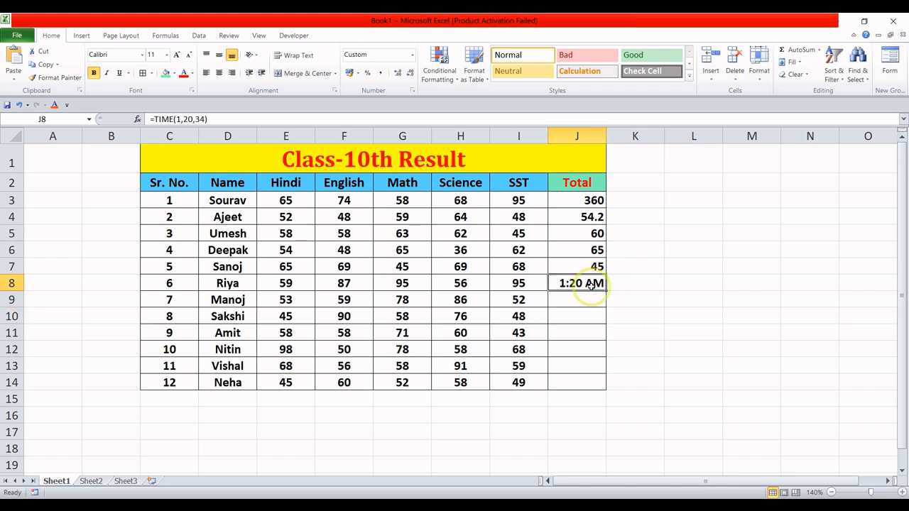
left_click(594, 298)
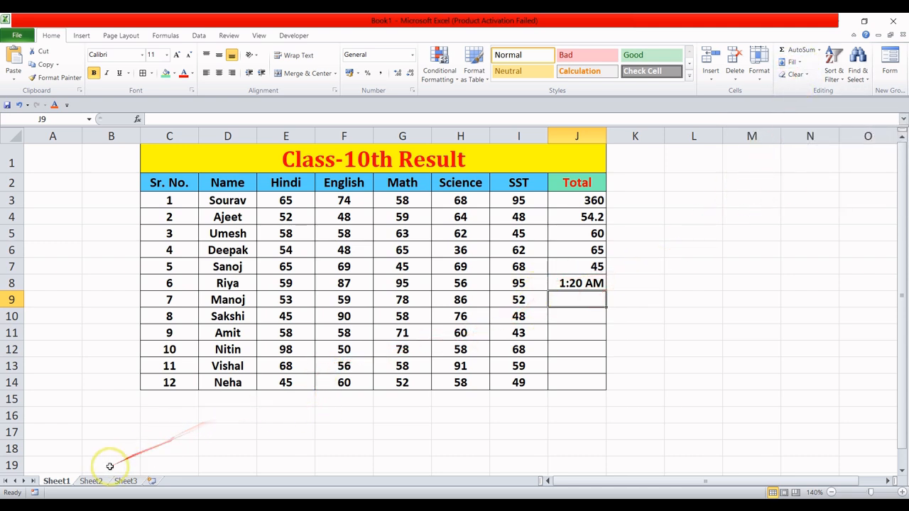
- Enter a sample first name in cell I8 of Sheet3
left_click(91, 481)
left_click(125, 481)
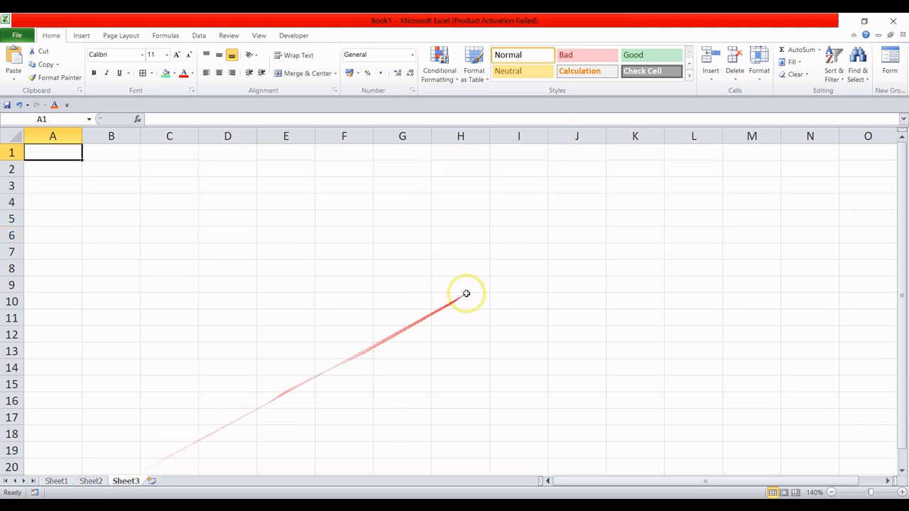
left_click(516, 273)
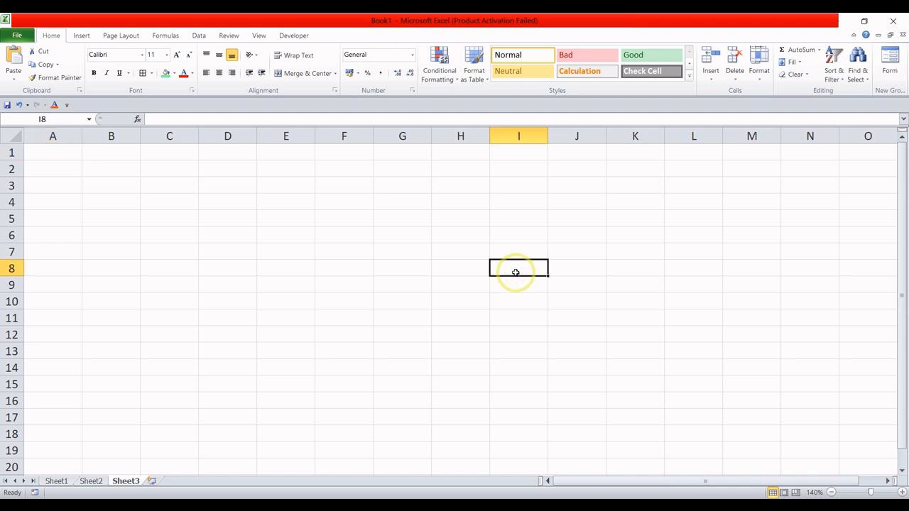
type("mohit")
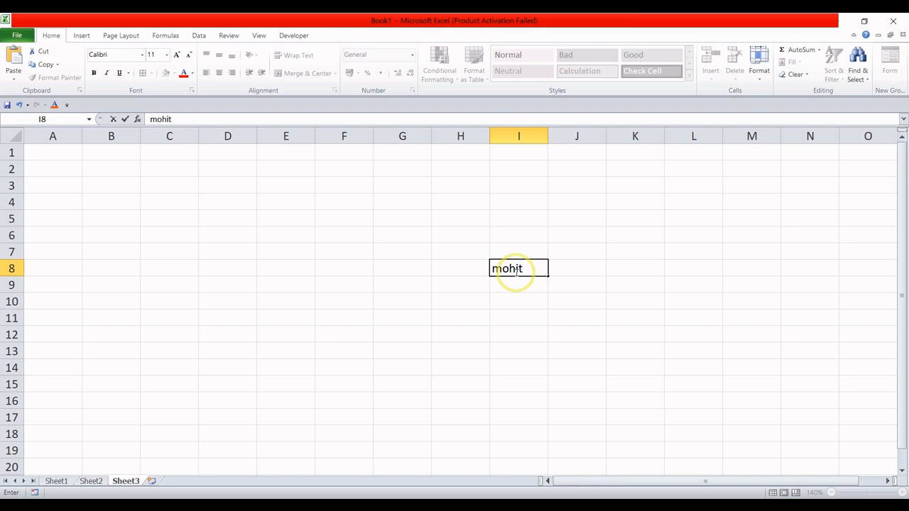
left_click(572, 281)
left_click(541, 267)
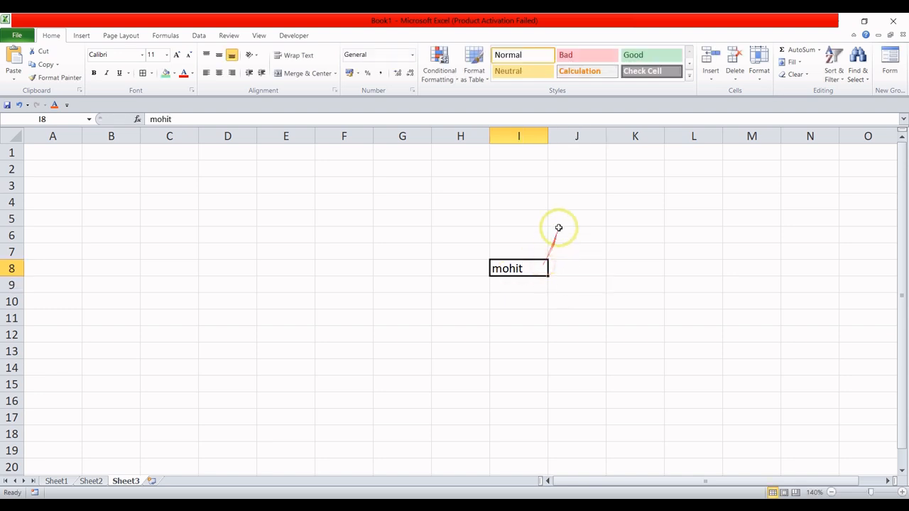
- Fill the name in I8 down through cell I19 with the Fill Down command, and review the filled range
left_click(799, 63)
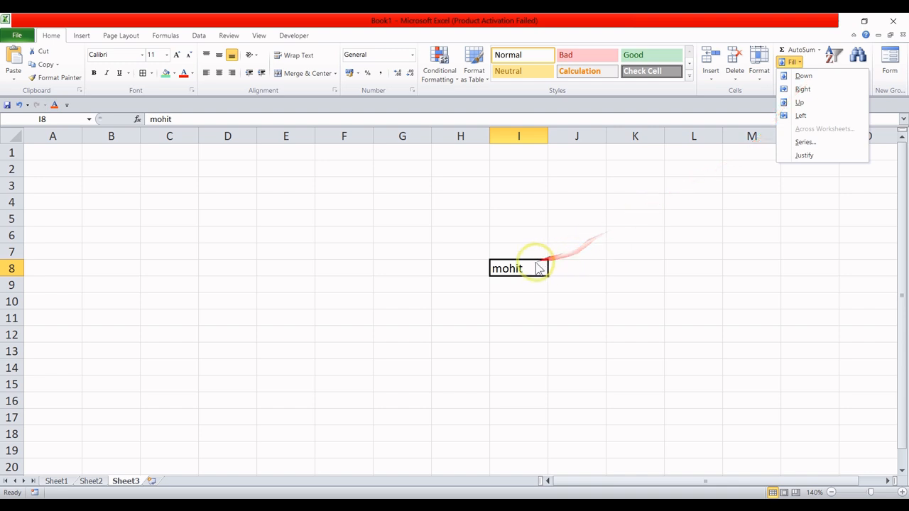
left_click(586, 260)
left_click(534, 270)
left_click_drag(534, 274, 532, 444)
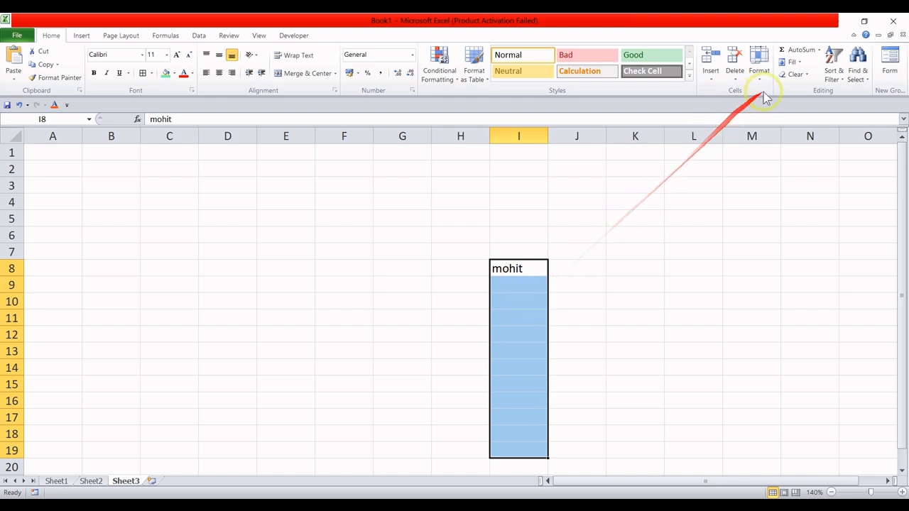
left_click(798, 62)
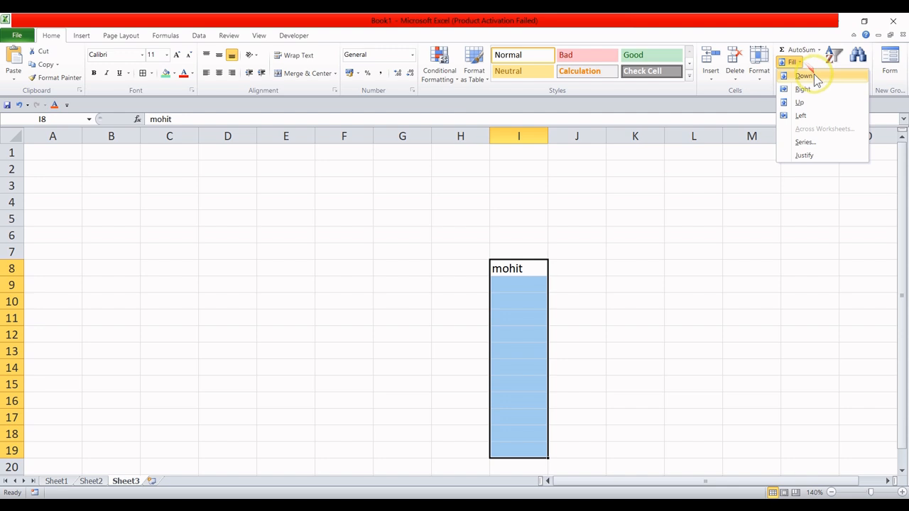
left_click(803, 76)
left_click(616, 284)
left_click(527, 270)
left_click_drag(522, 270, 524, 446)
left_click(530, 446)
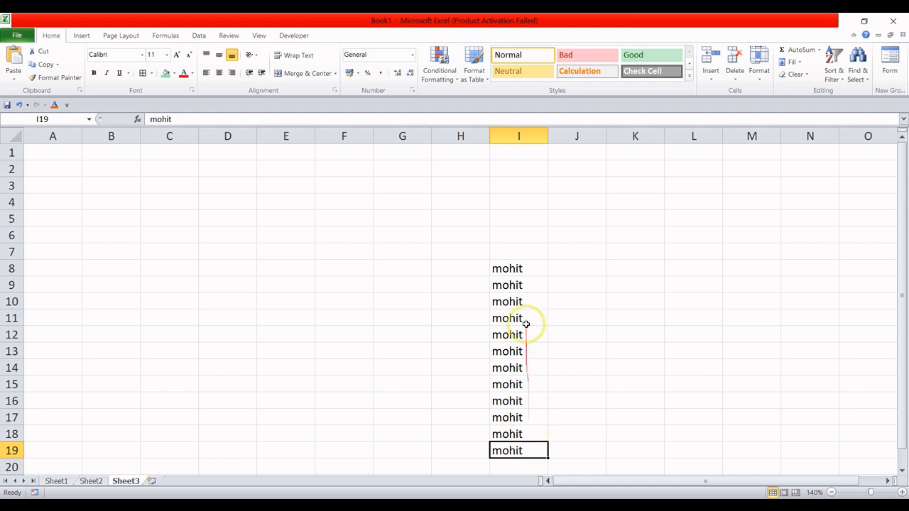
- Fill the name in I8 upward through cell I1 with the Fill Up command
left_click(523, 270)
left_click_drag(524, 270, 523, 157)
left_click(524, 157)
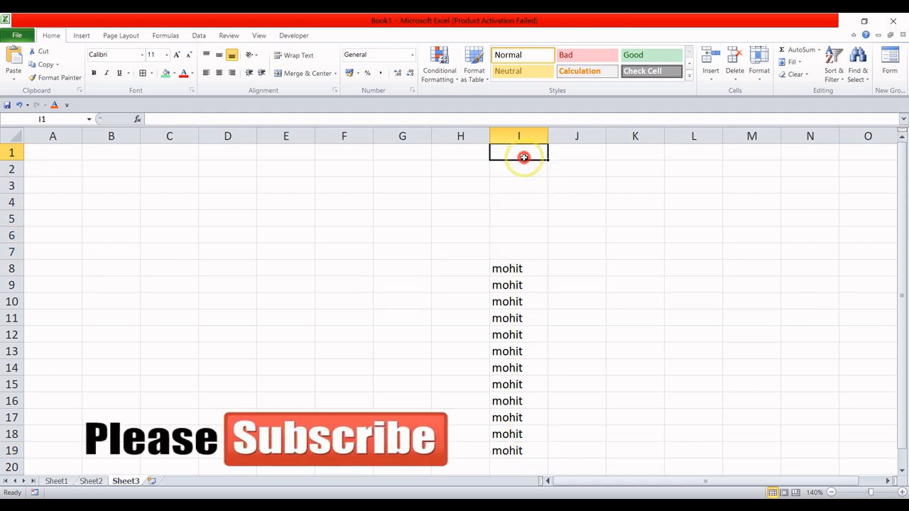
left_click_drag(535, 267, 534, 156)
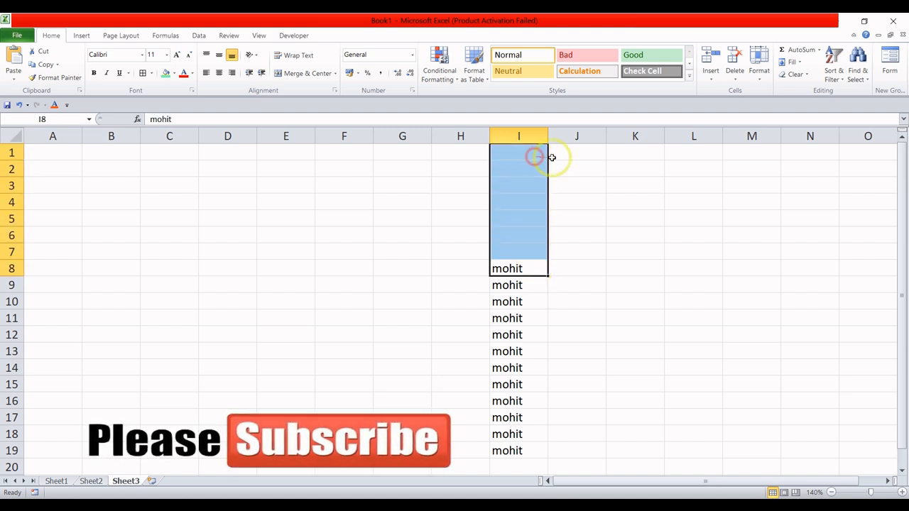
left_click(797, 63)
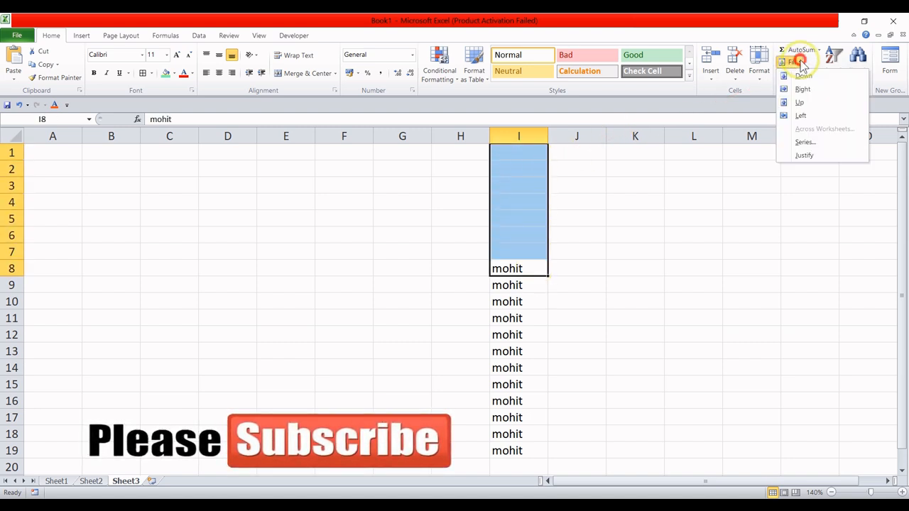
left_click(799, 102)
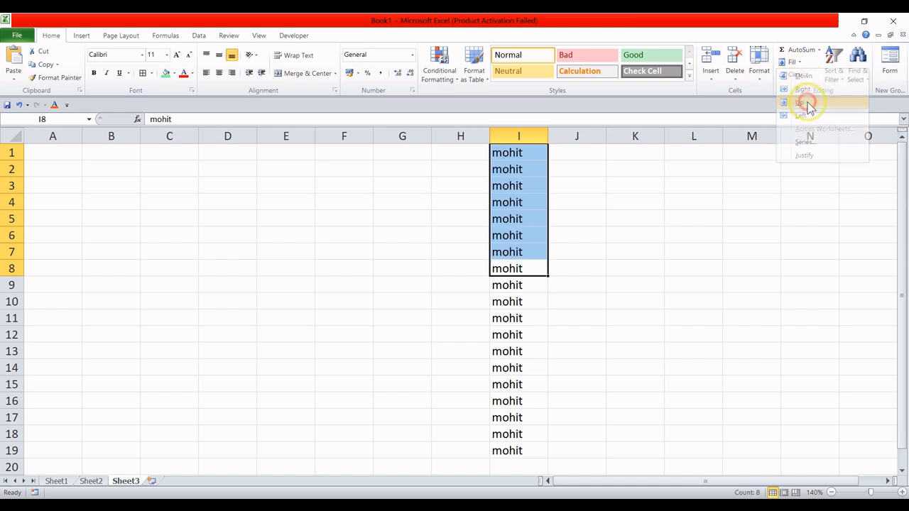
left_click(589, 246)
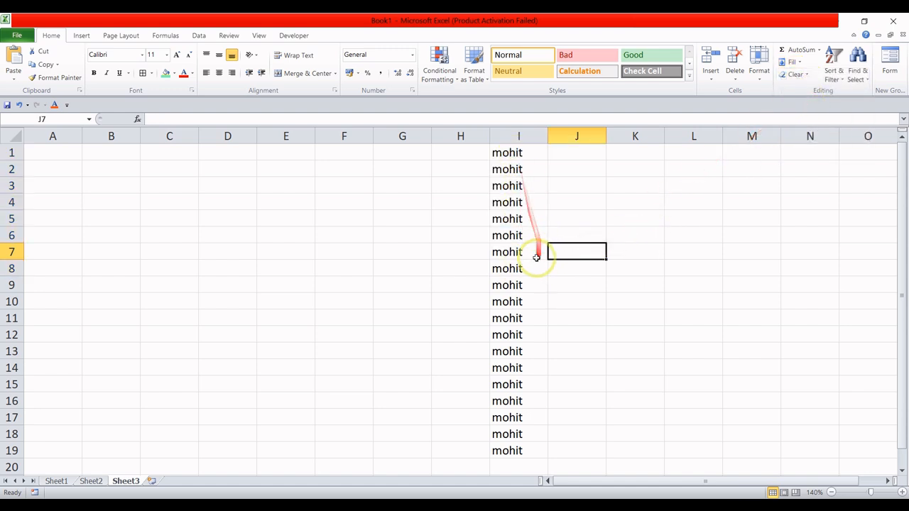
- Fill the name in I8 across to cell N8 with the Fill Right command, and review the filled row
left_click(514, 270)
left_click_drag(526, 269, 822, 266)
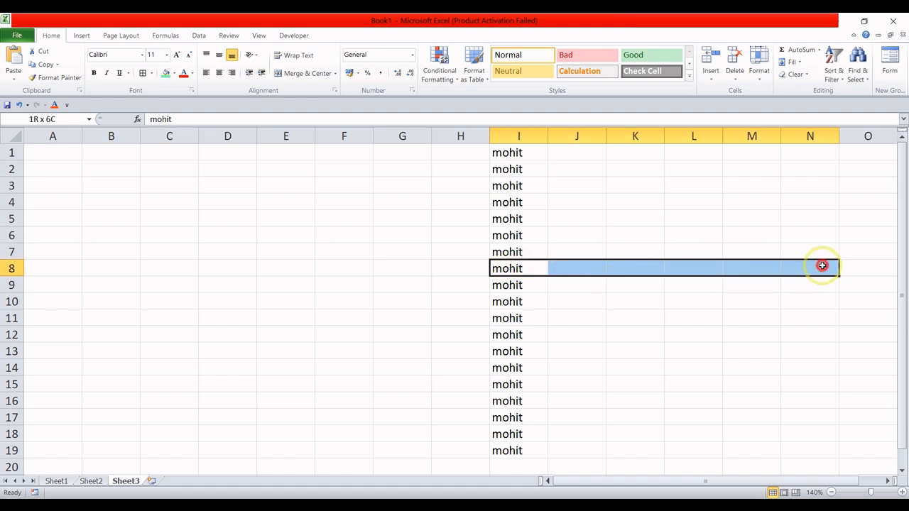
left_click(797, 62)
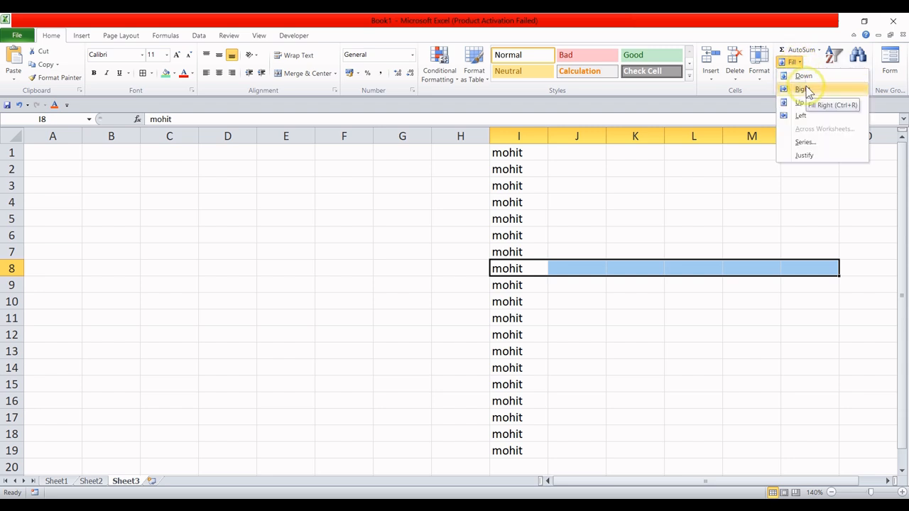
left_click(806, 89)
left_click(742, 316)
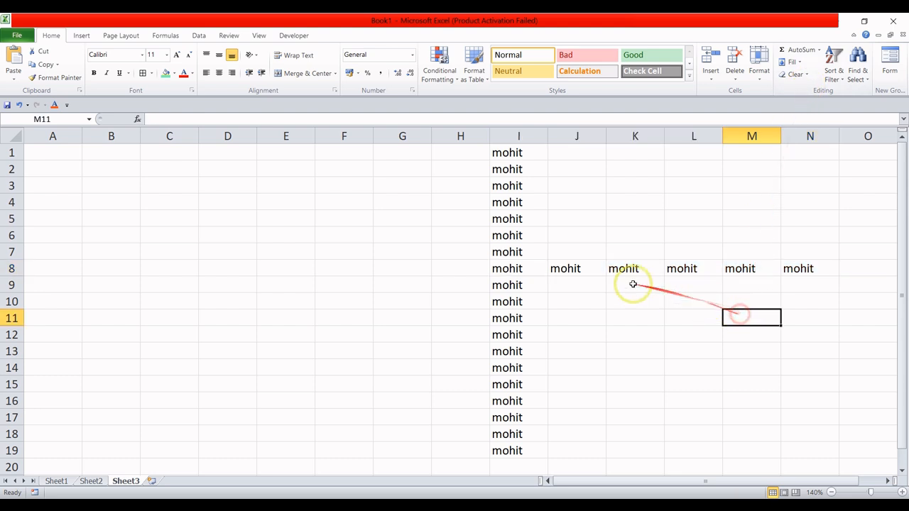
left_click_drag(534, 274, 796, 272)
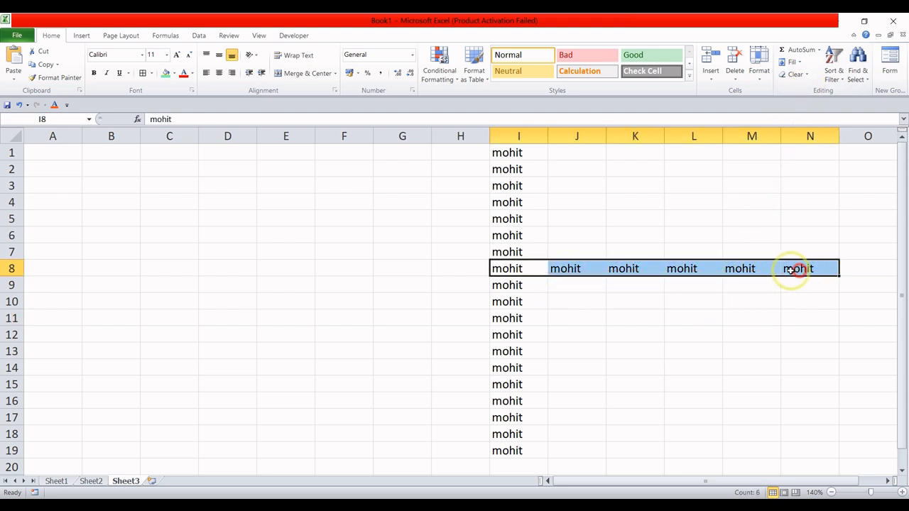
- Fill the name in I8 across to cell C8 with the Fill Left command, and review the filled row
left_click(529, 269)
left_click_drag(529, 270, 191, 269)
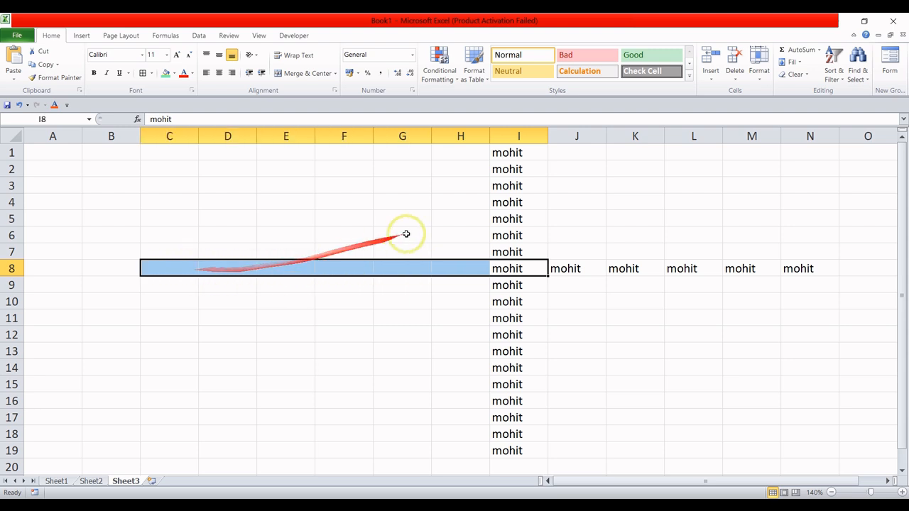
left_click(800, 63)
left_click(812, 116)
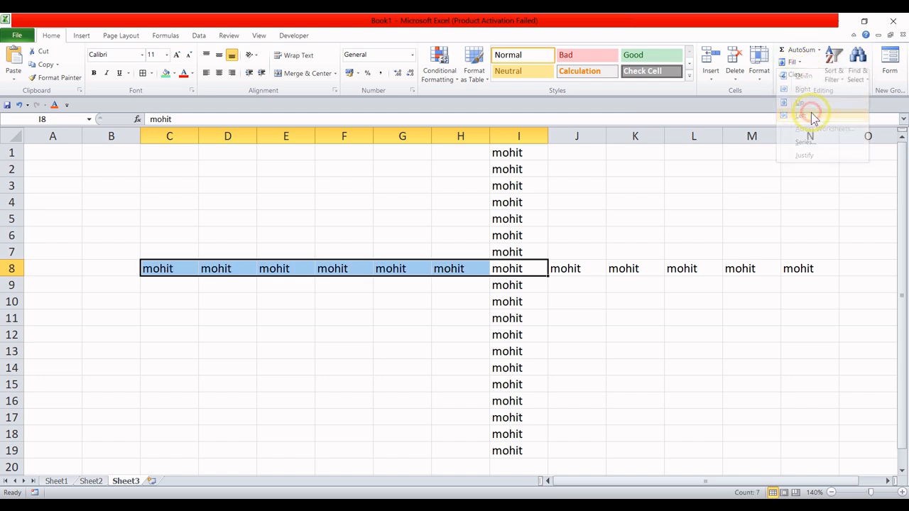
left_click(541, 302)
left_click_drag(500, 270, 184, 270)
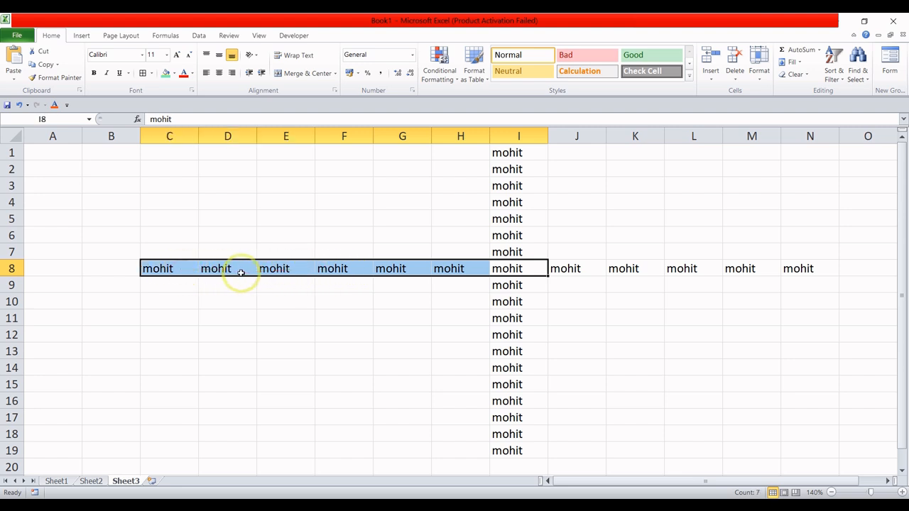
left_click(518, 284)
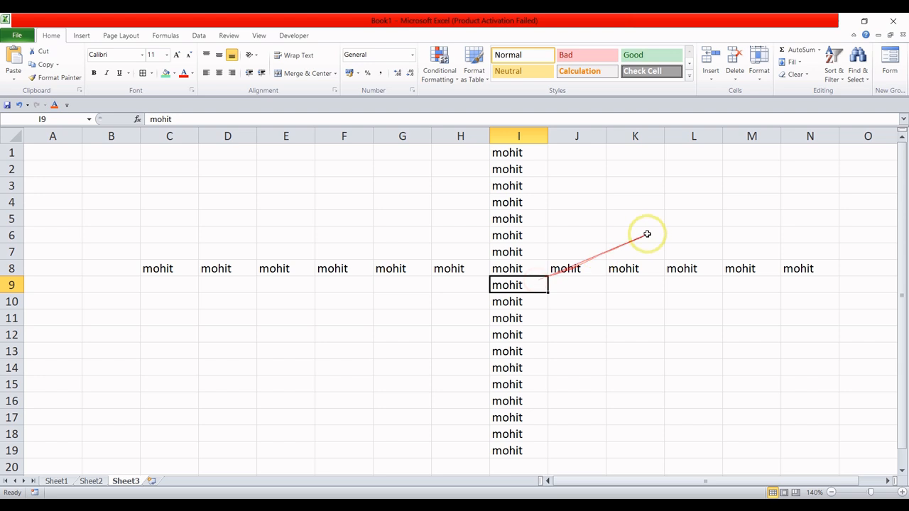
left_click(808, 76)
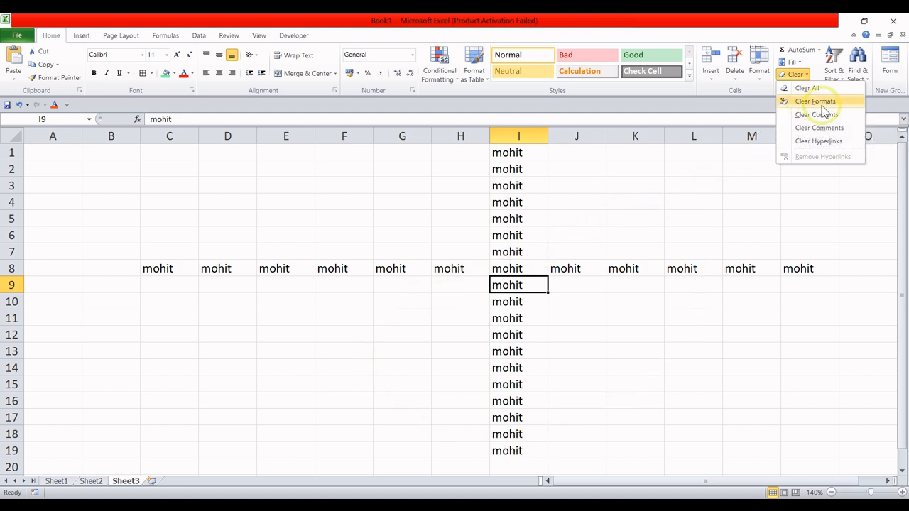
left_click(691, 269)
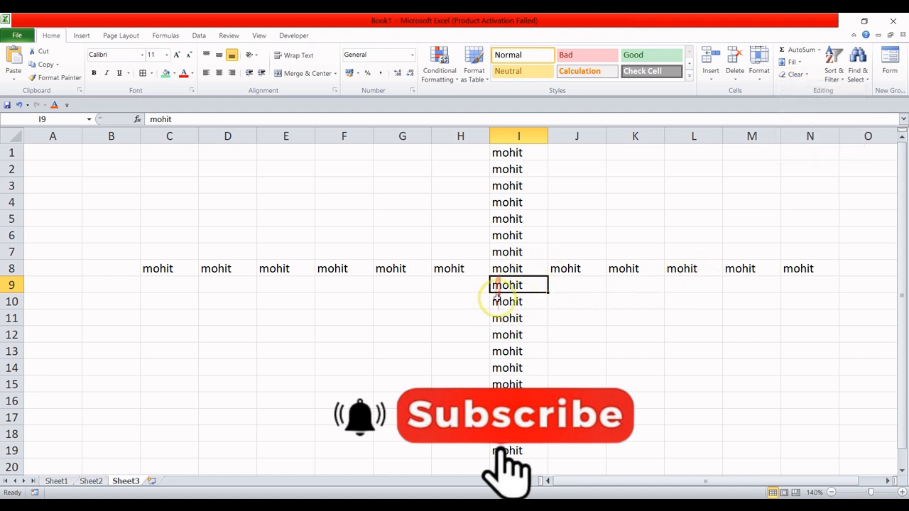
left_click(806, 74)
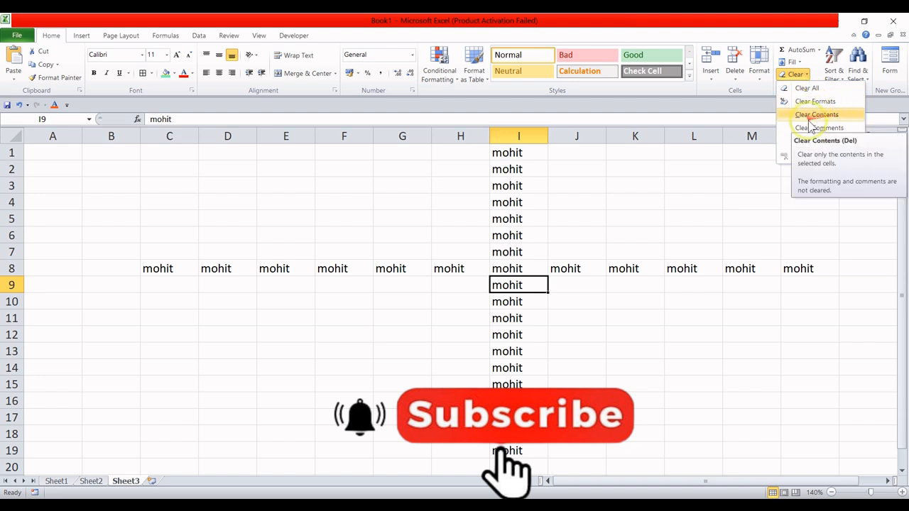
left_click(810, 269)
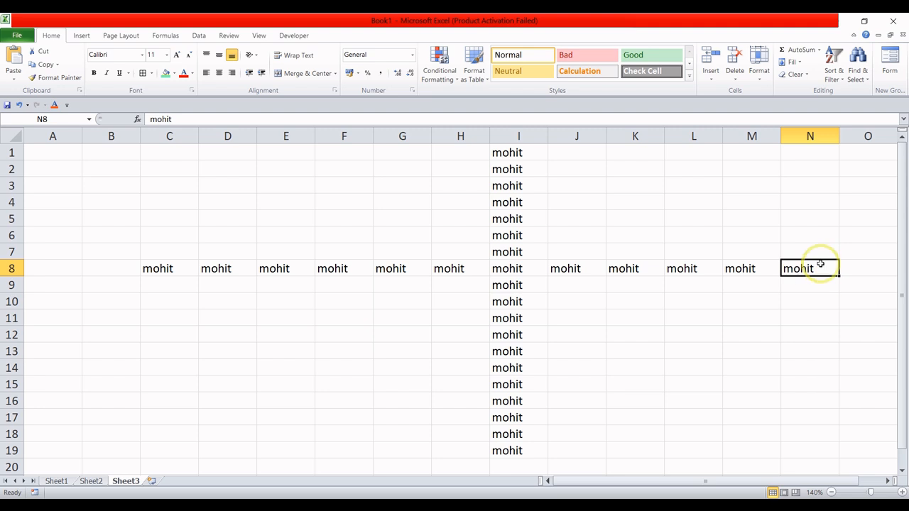
- Clear only the contents of cell N8
left_click(797, 74)
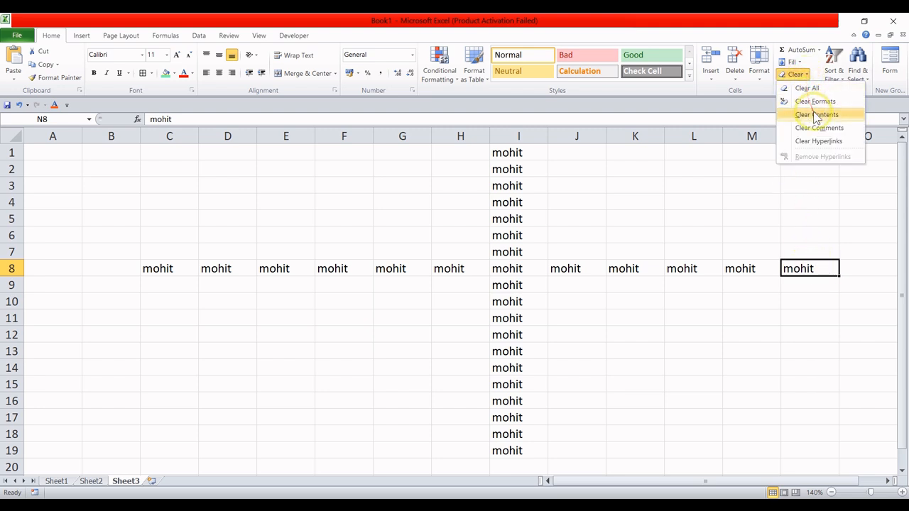
left_click(816, 115)
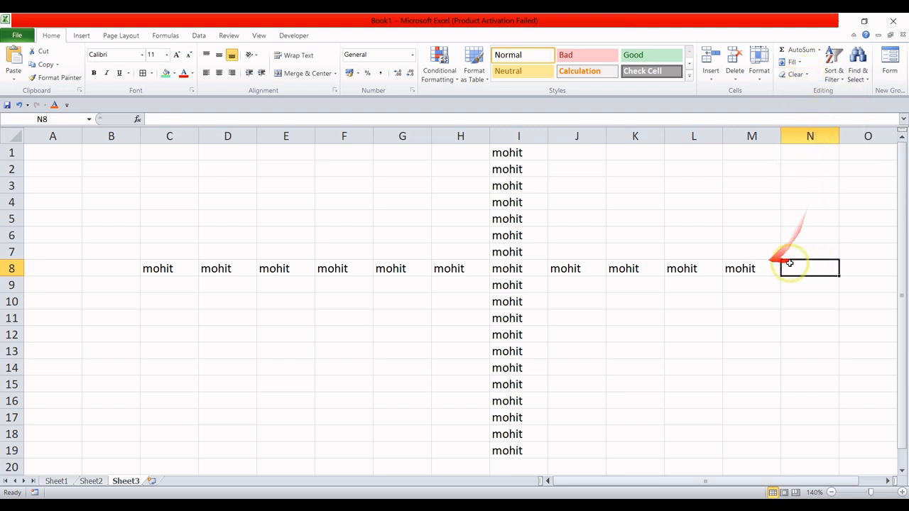
left_click(754, 273)
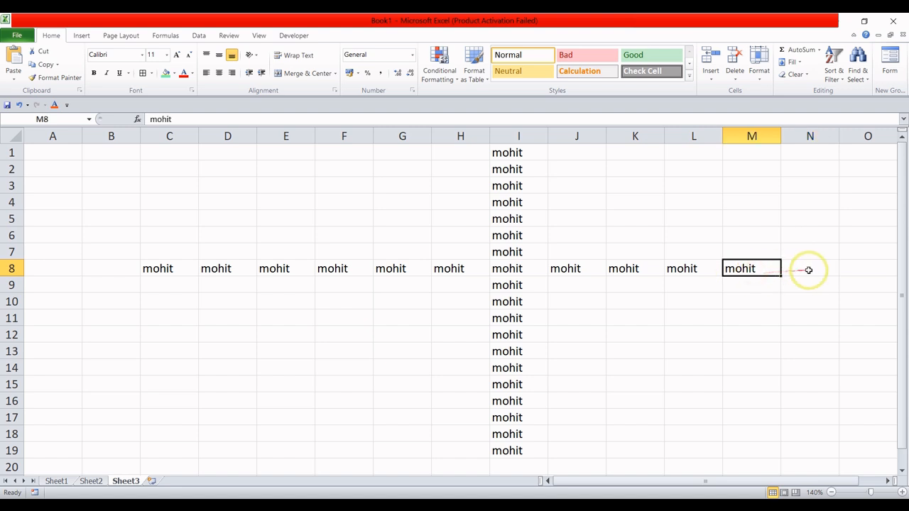
- Remove all content and formatting from the range C1:M19 with Clear All, and review the emptied range
left_click(797, 74)
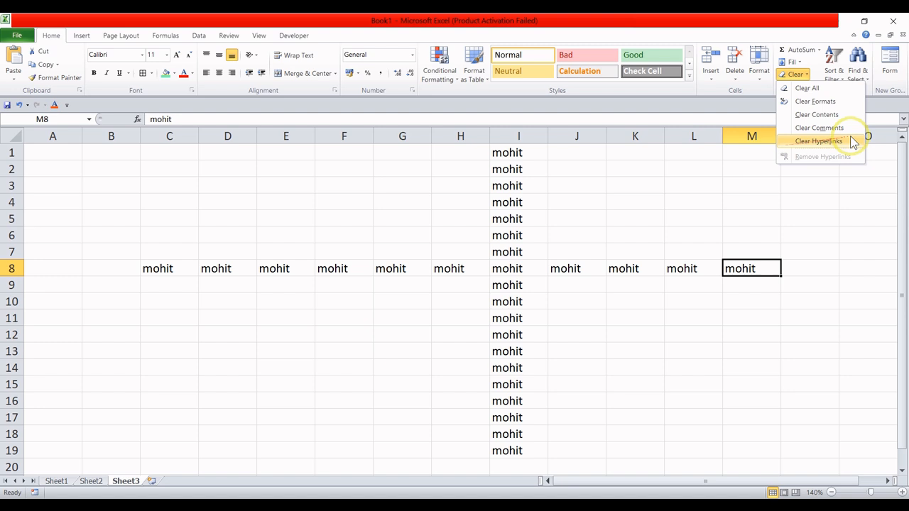
left_click(786, 220)
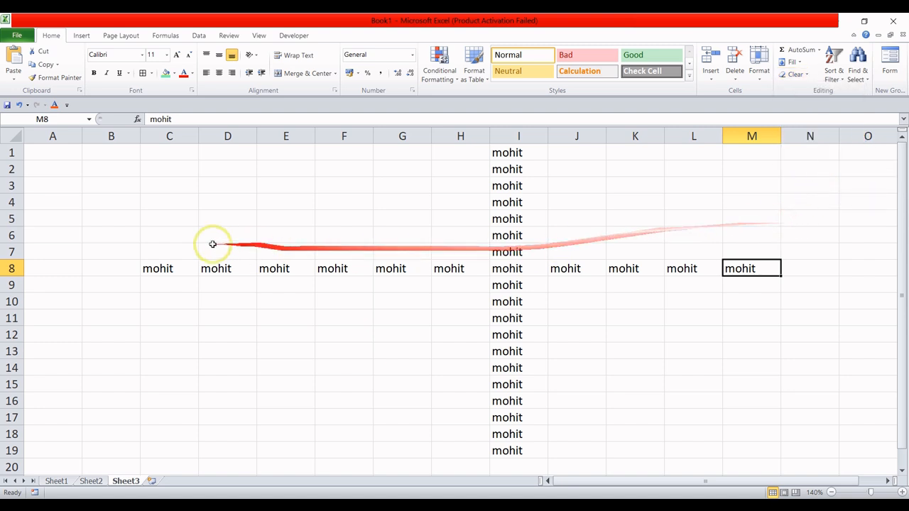
left_click_drag(157, 154, 739, 443)
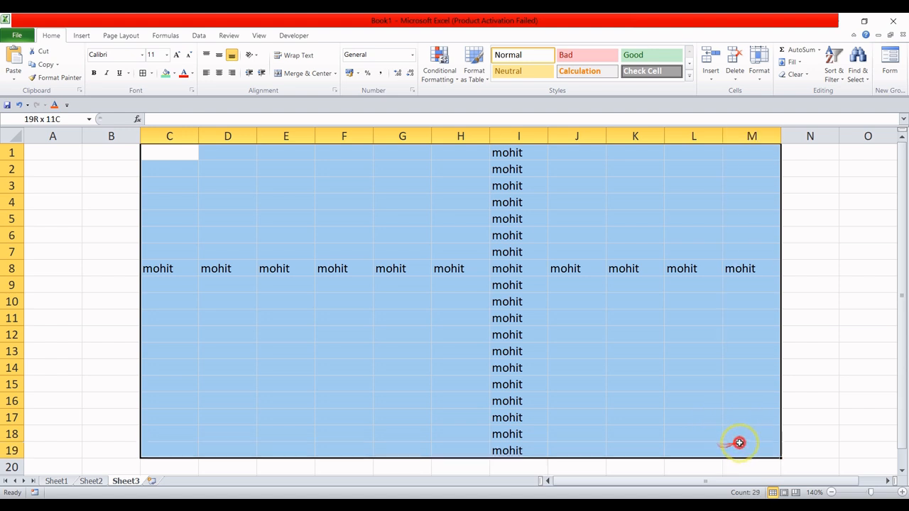
left_click(807, 75)
left_click(809, 87)
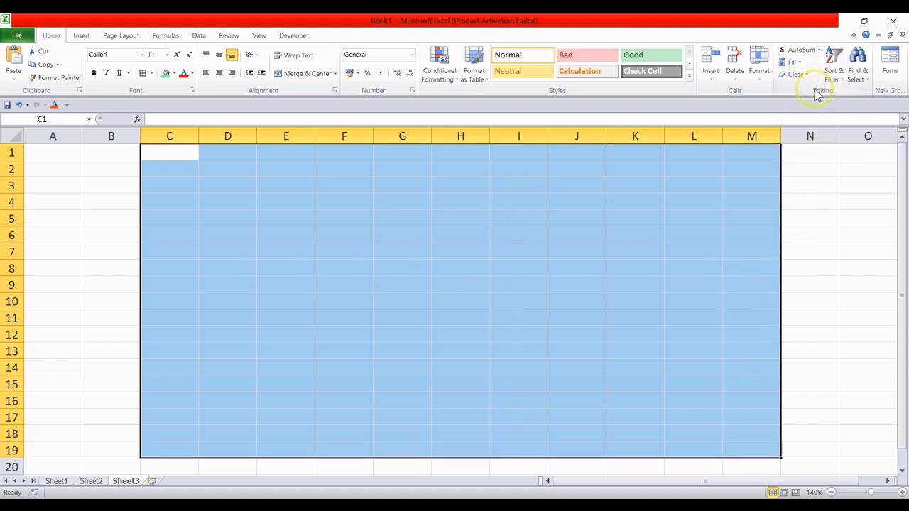
left_click(718, 267)
left_click_drag(176, 158, 741, 446)
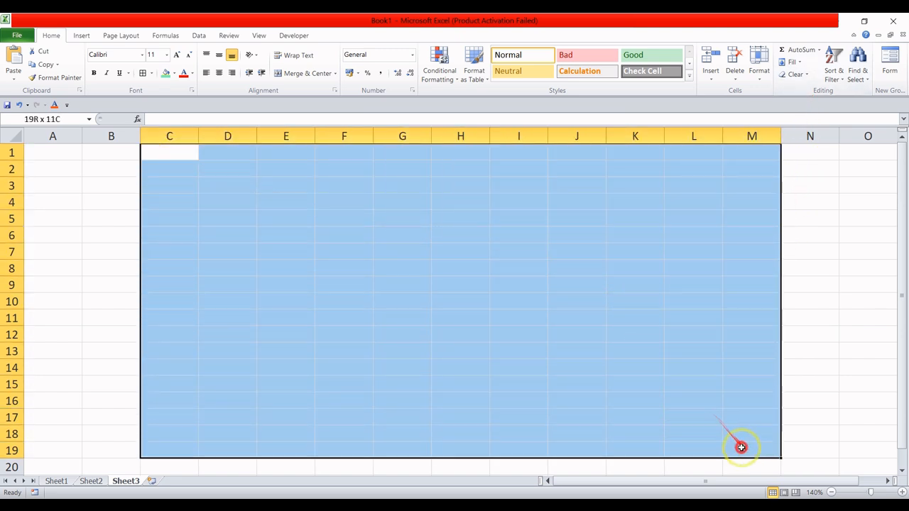
left_click(696, 435)
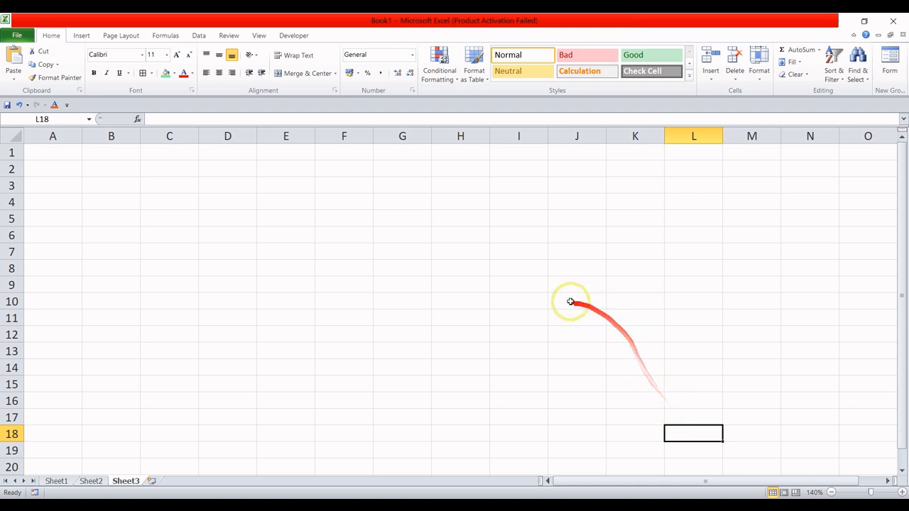
- Switch to the Class-10th Result table on Sheet1 and look through the Sort & Filter options
left_click(57, 481)
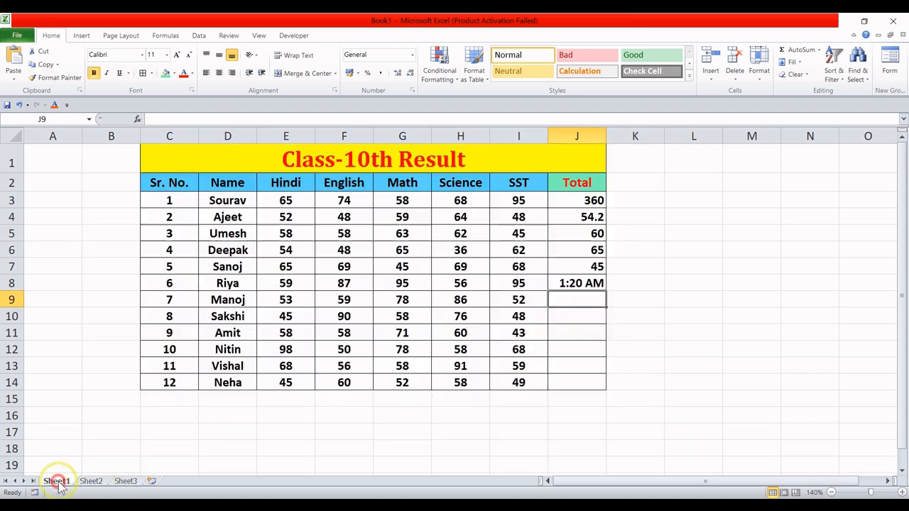
left_click(632, 217)
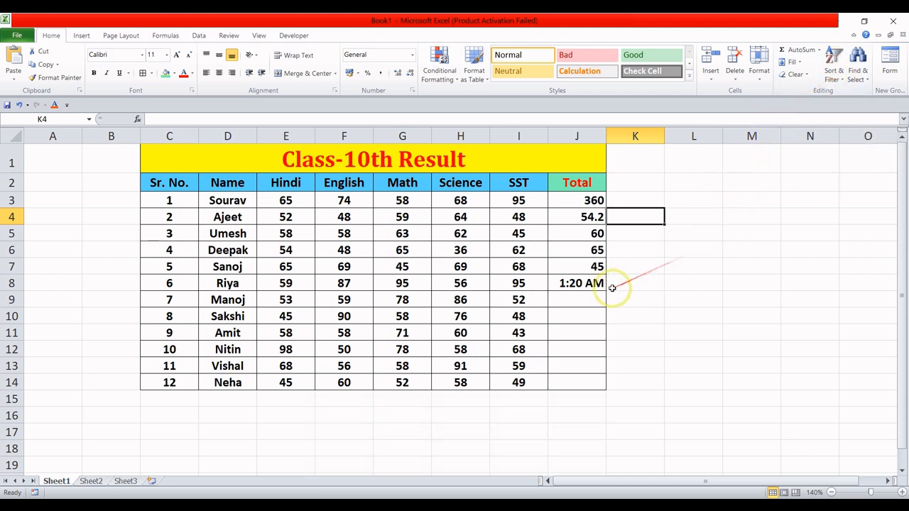
left_click(834, 65)
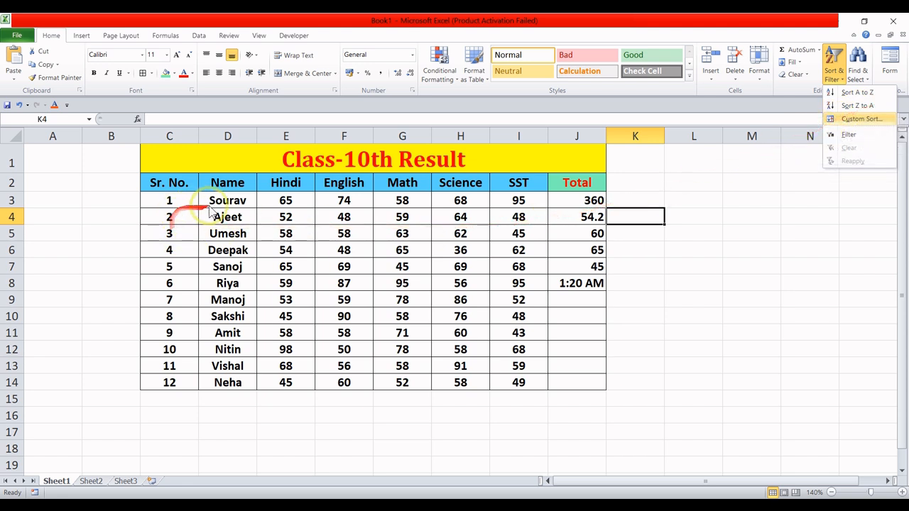
left_click(239, 202)
- Sort the result table by the Name column from A to Z with the selection expanded, and check the order
left_click_drag(239, 202, 239, 384)
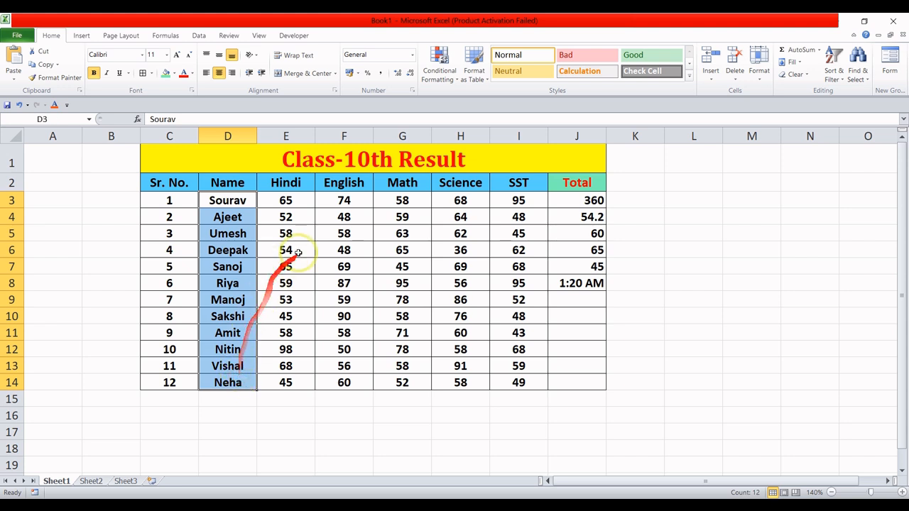
left_click(842, 78)
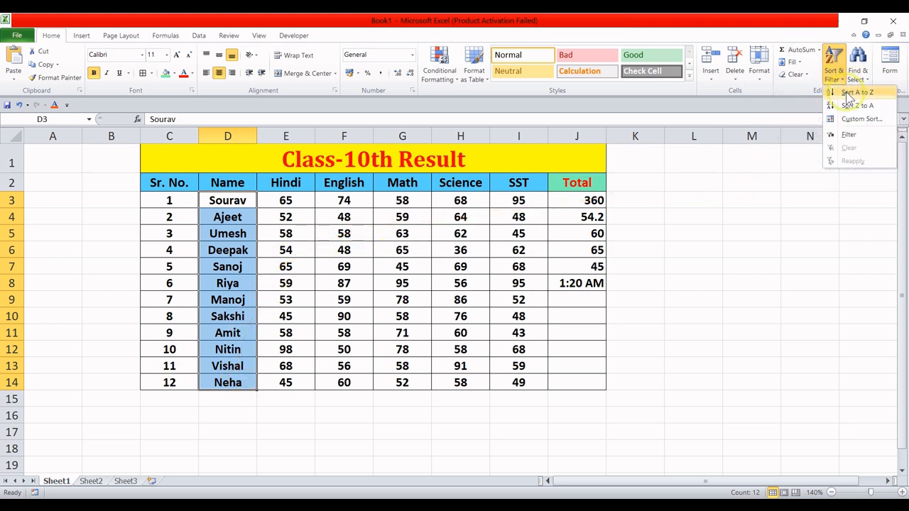
left_click(852, 94)
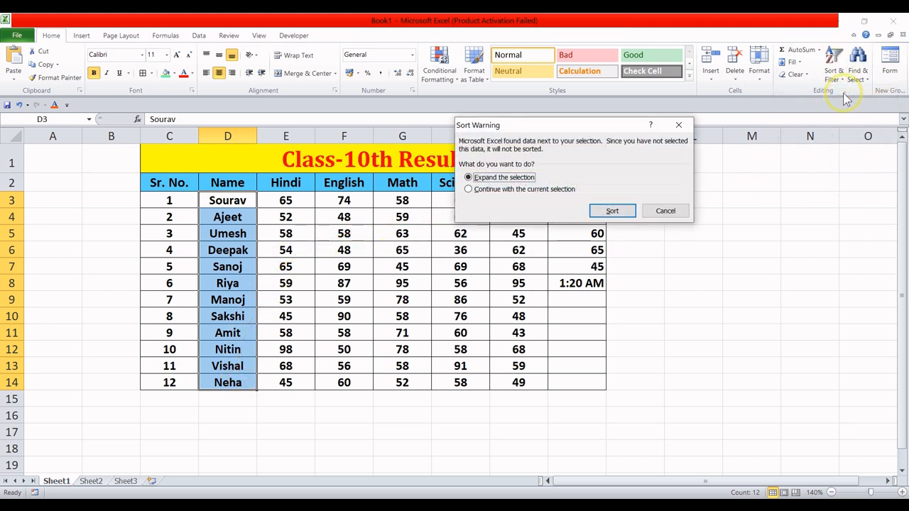
left_click(613, 212)
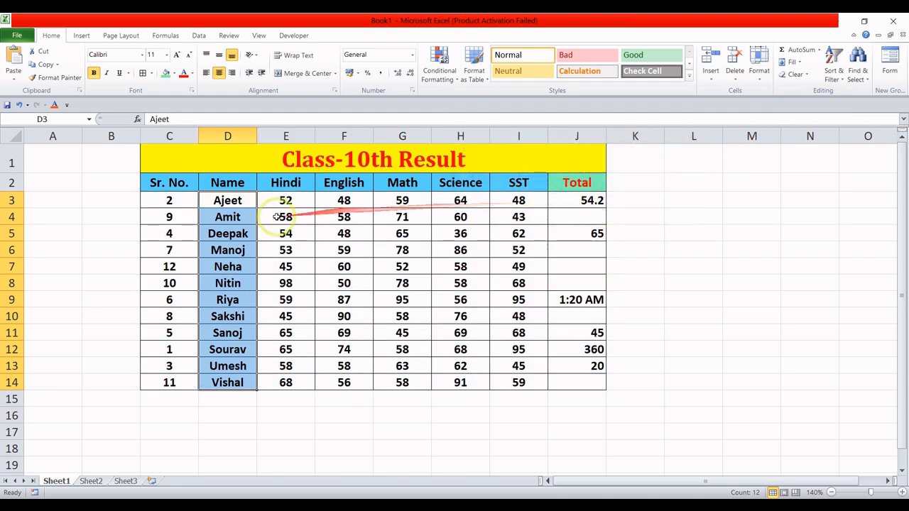
left_click(238, 222)
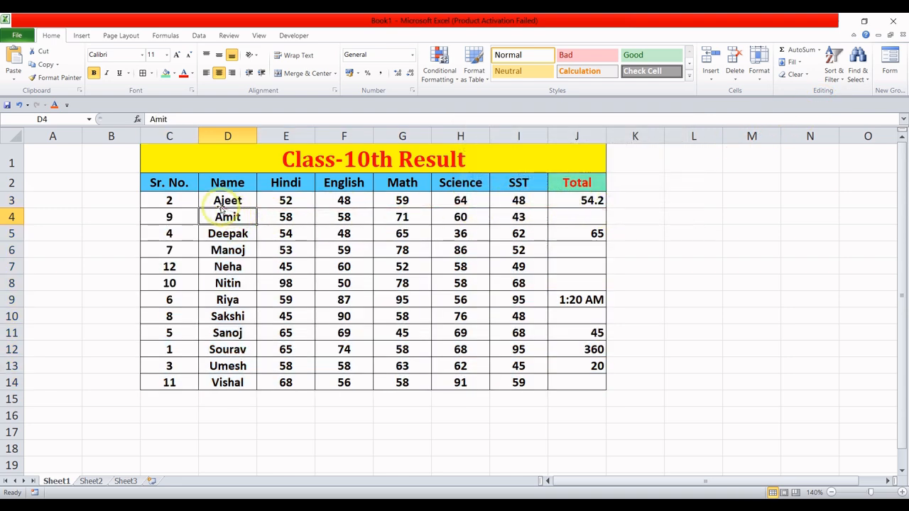
left_click(219, 201)
left_click(228, 222)
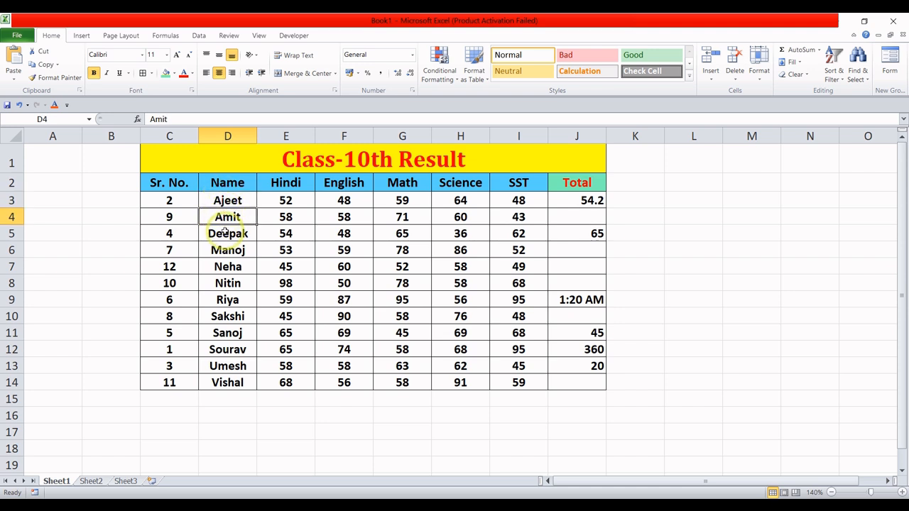
left_click(222, 235)
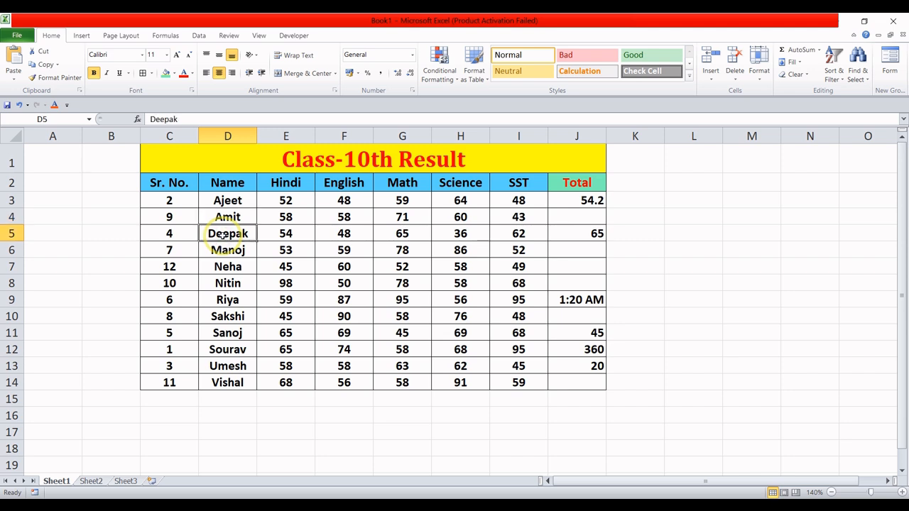
left_click(227, 384)
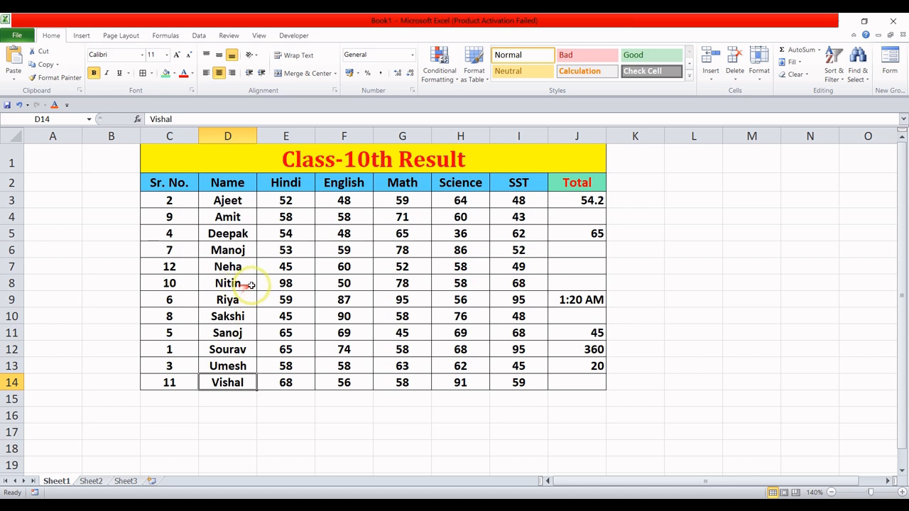
- Sort the result table by the names in D3:D14 from Z to A, expanding the selection to the adjacent columns
left_click_drag(228, 201, 231, 382)
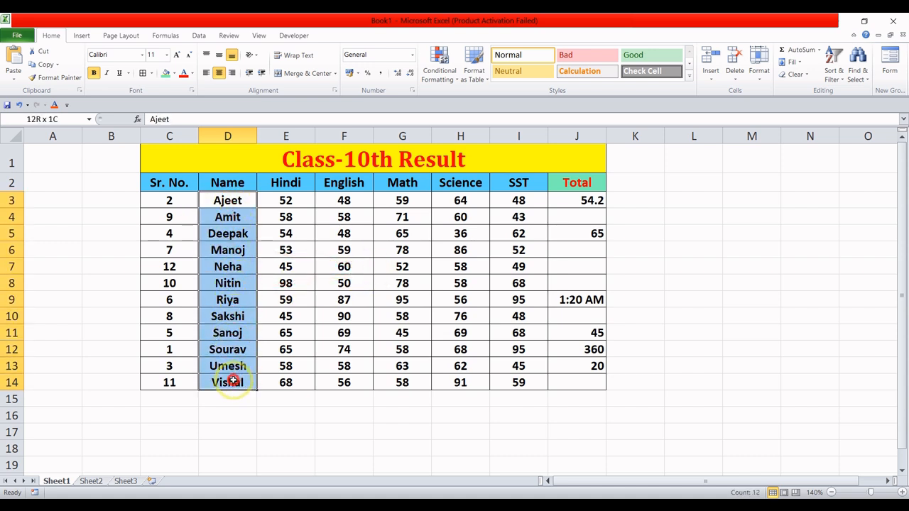
left_click(844, 80)
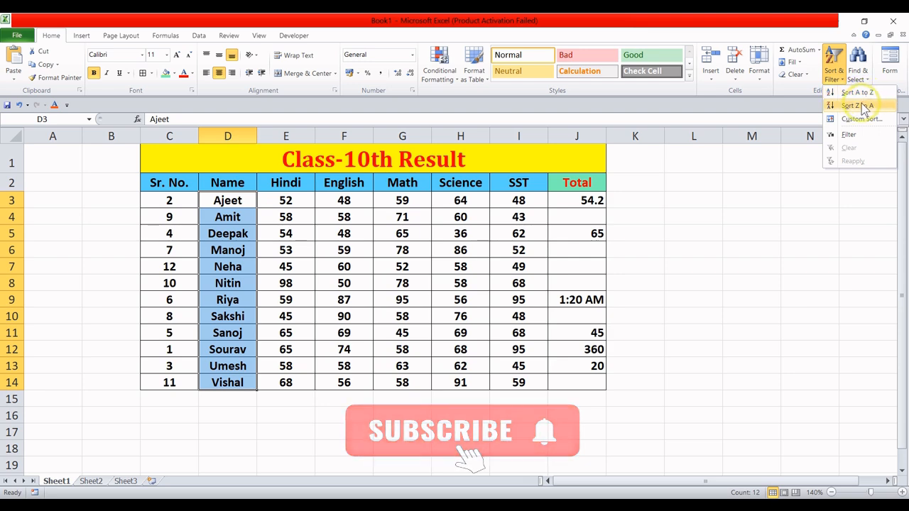
left_click(863, 105)
left_click(617, 211)
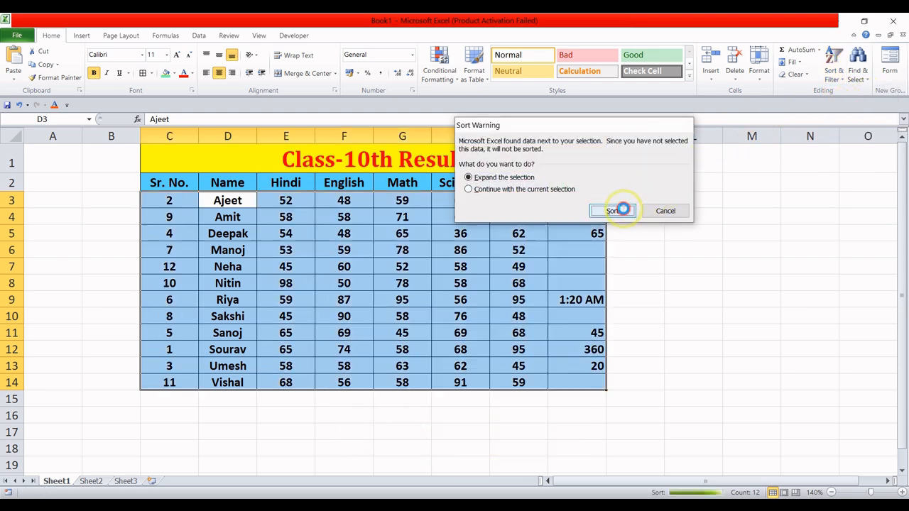
- Examine the order of the names and their serial numbers in the table sorted from Z to A
left_click(242, 202)
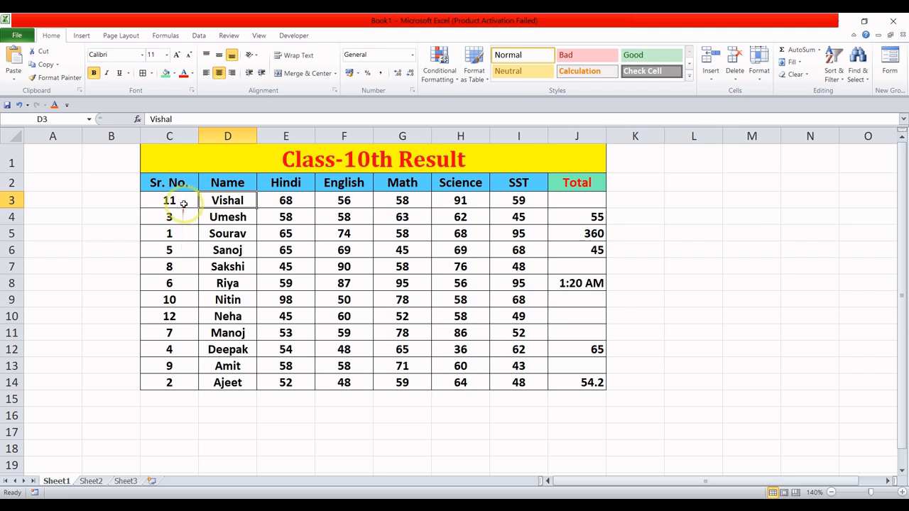
left_click(177, 234)
left_click(224, 233)
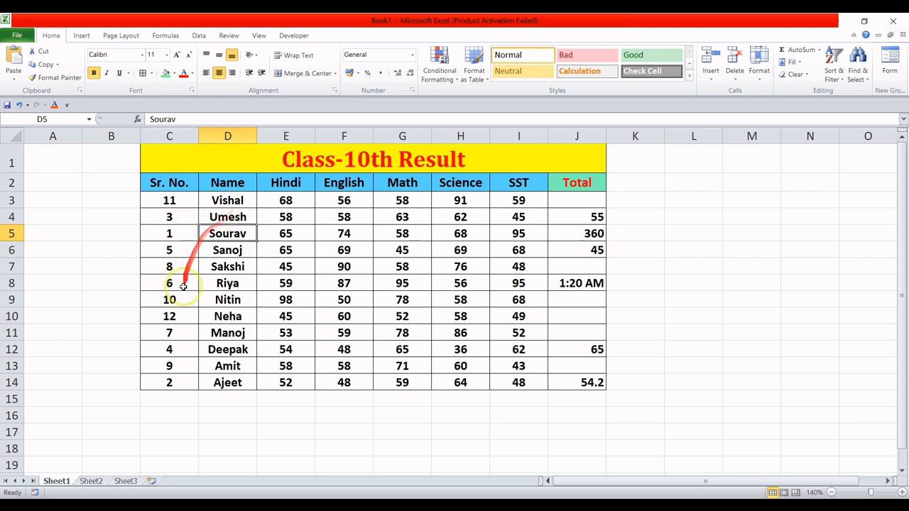
left_click(182, 382)
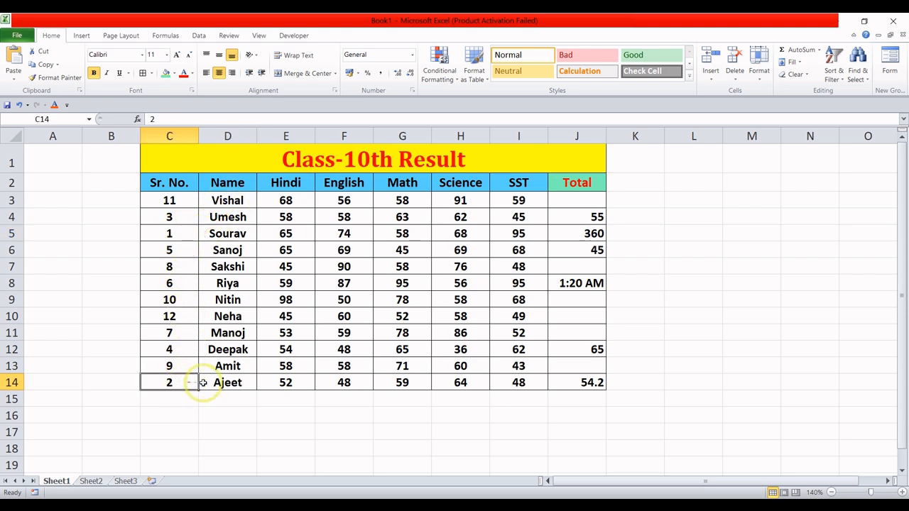
left_click(221, 383)
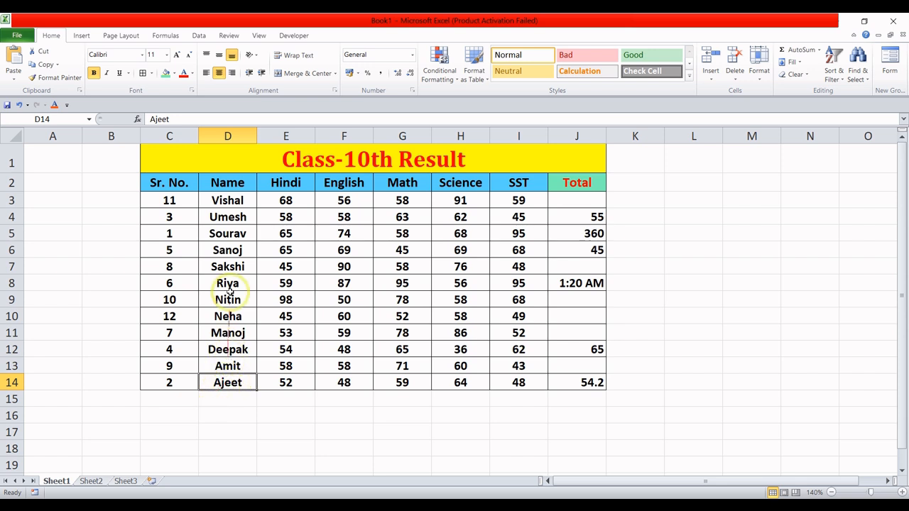
left_click(227, 201)
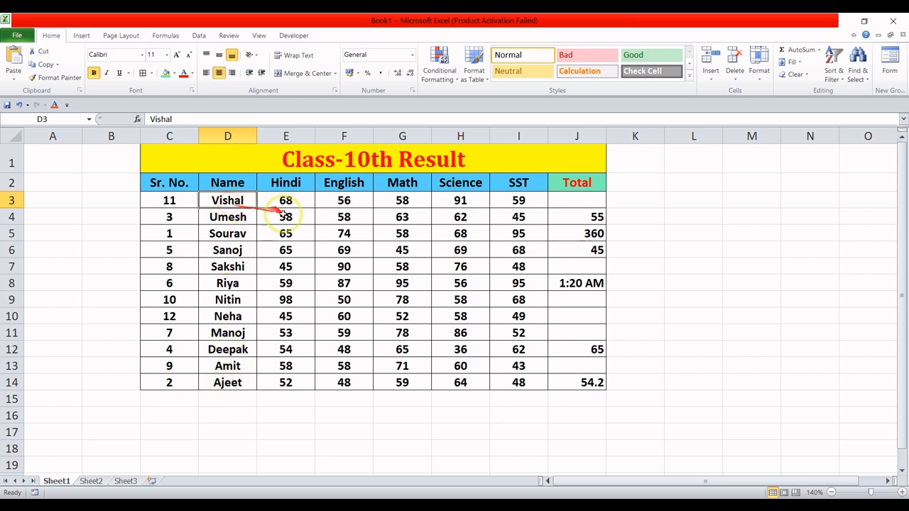
left_click_drag(234, 382, 237, 201)
left_click(314, 261)
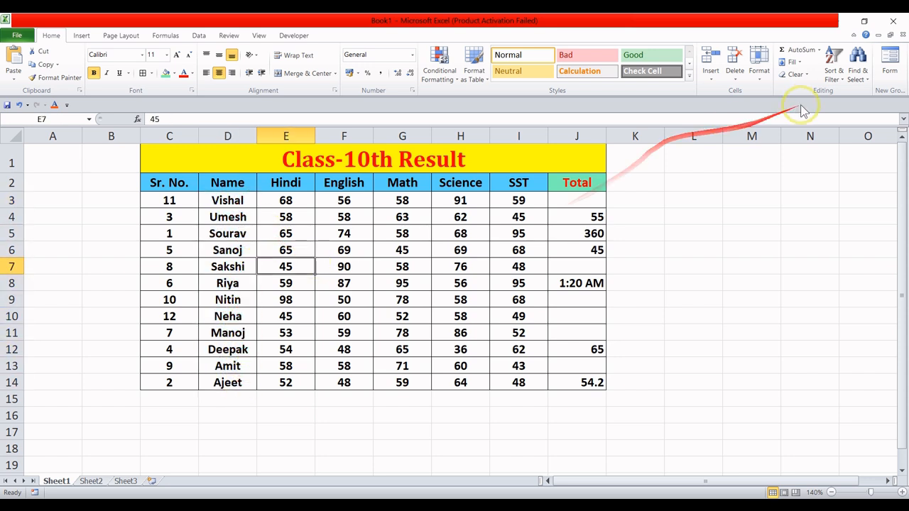
- Search the result table for a student's first name with Find Next, and close the search
left_click(867, 82)
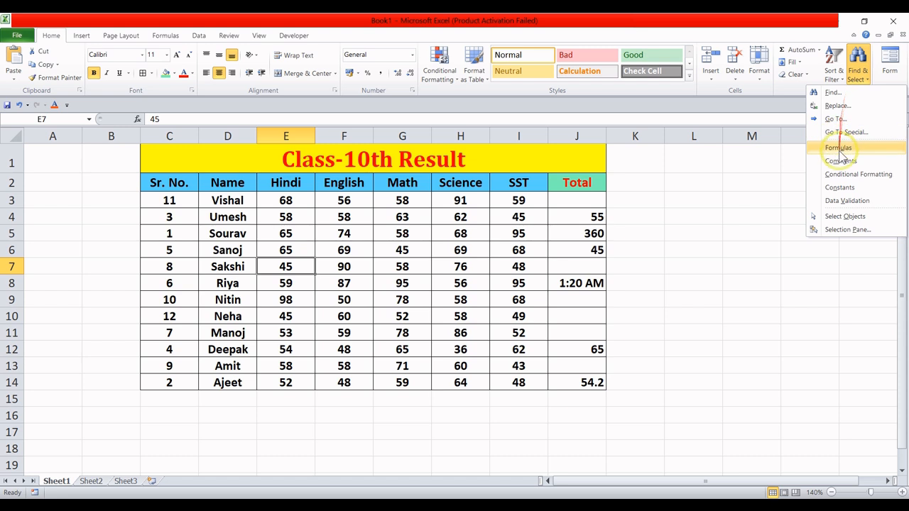
left_click(841, 97)
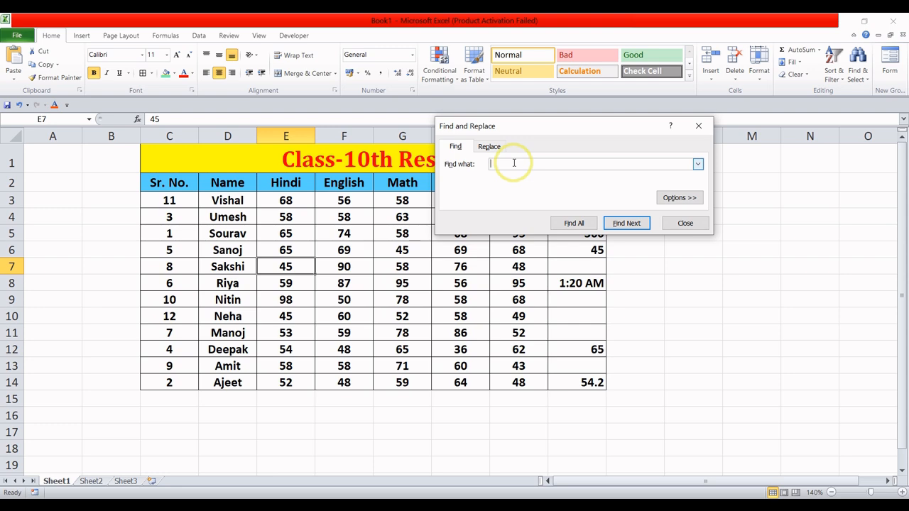
type("sanoj")
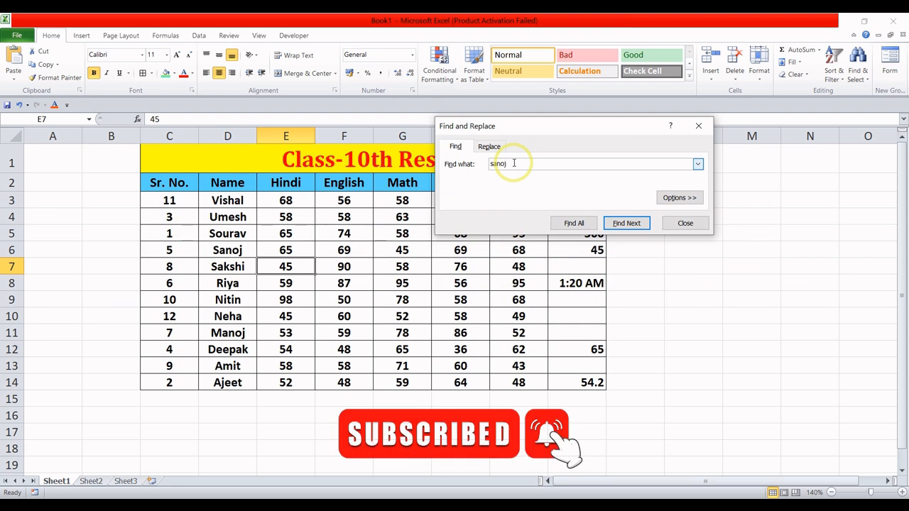
left_click(626, 223)
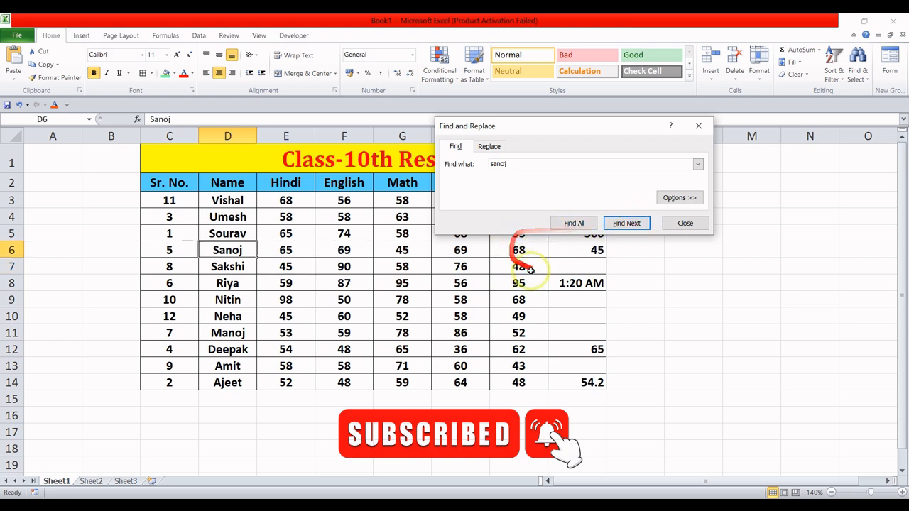
left_click(686, 225)
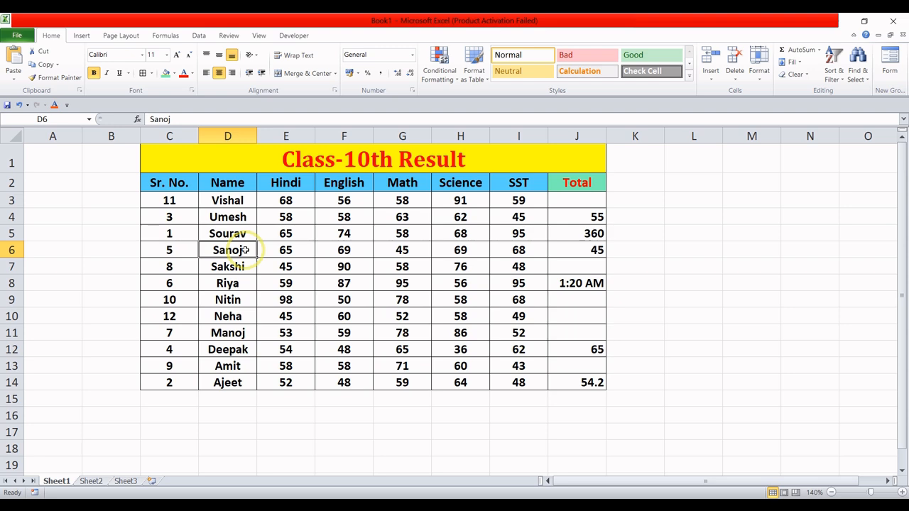
- Replace the student's first name in D6 with another first name using Find and Replace, and check the changed cell
left_click(858, 79)
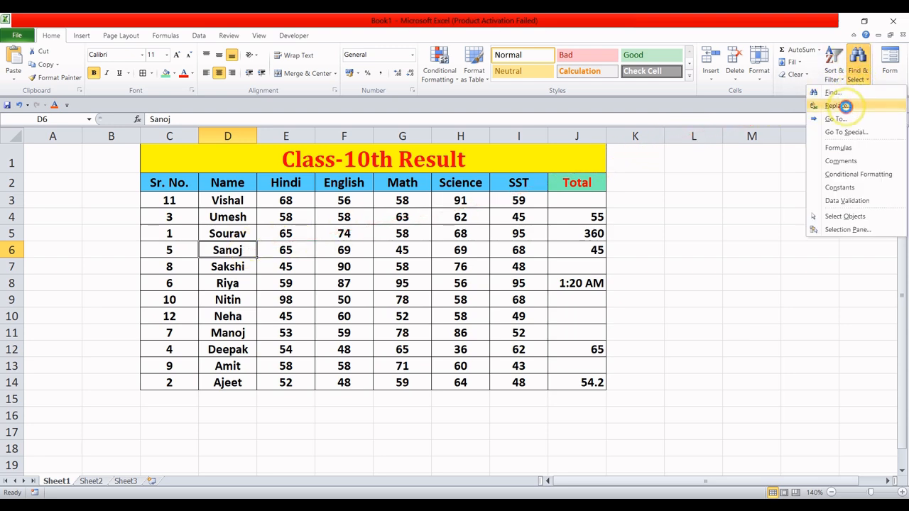
left_click(847, 109)
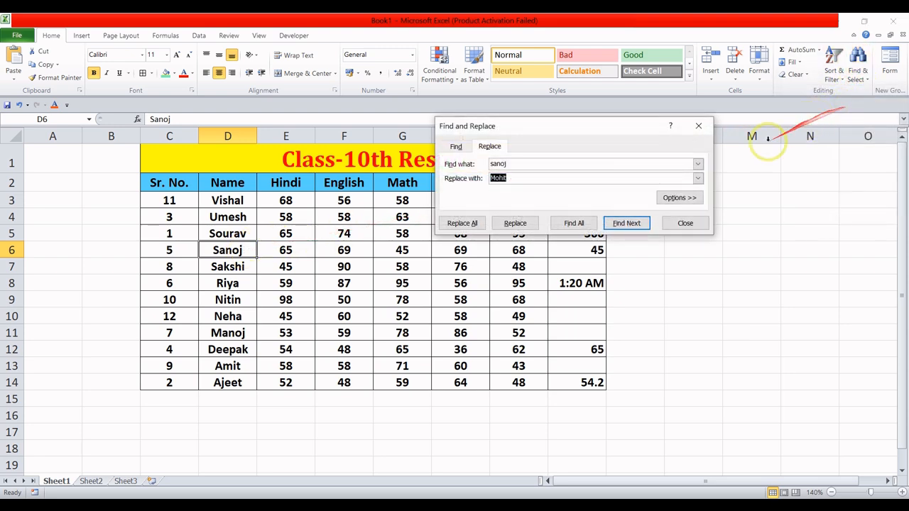
left_click(512, 177)
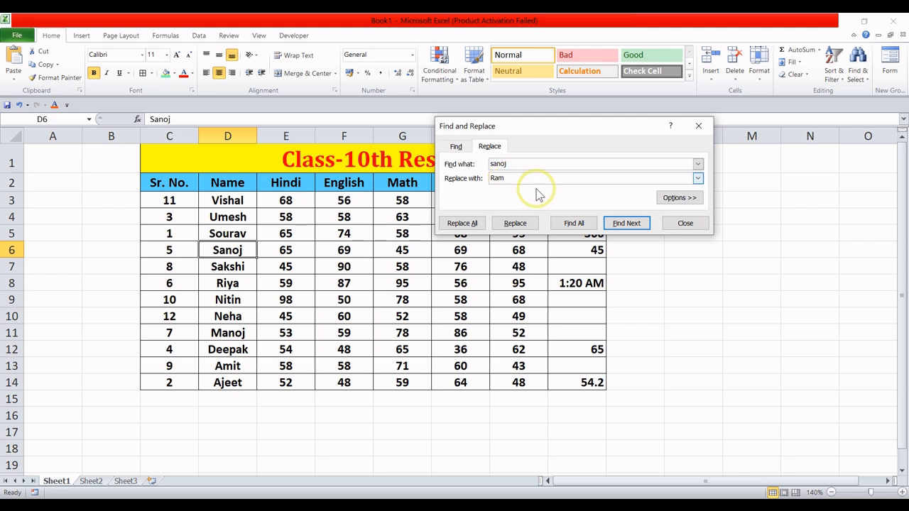
left_click(531, 223)
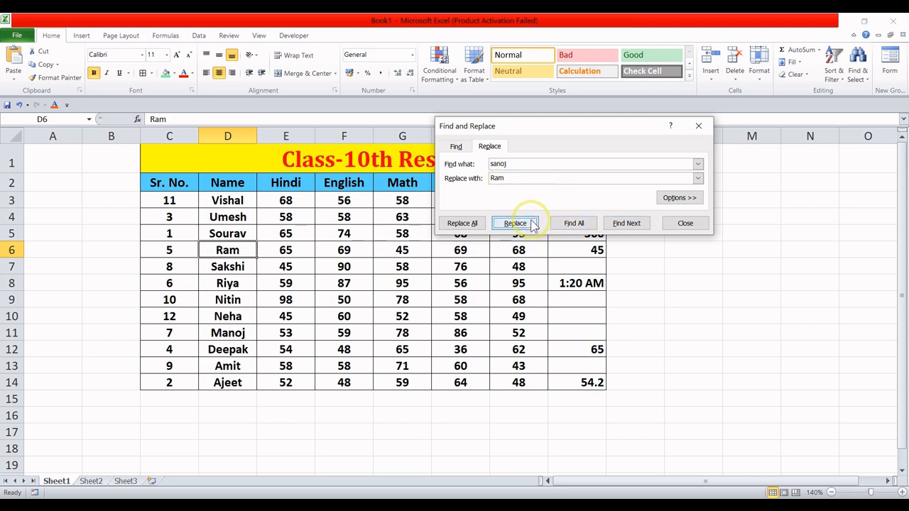
left_click(686, 223)
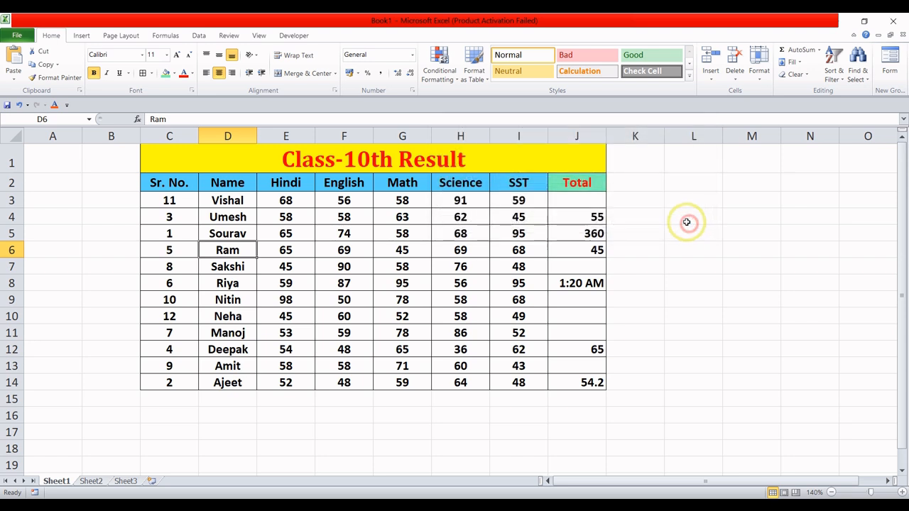
left_click(244, 264)
left_click(243, 250)
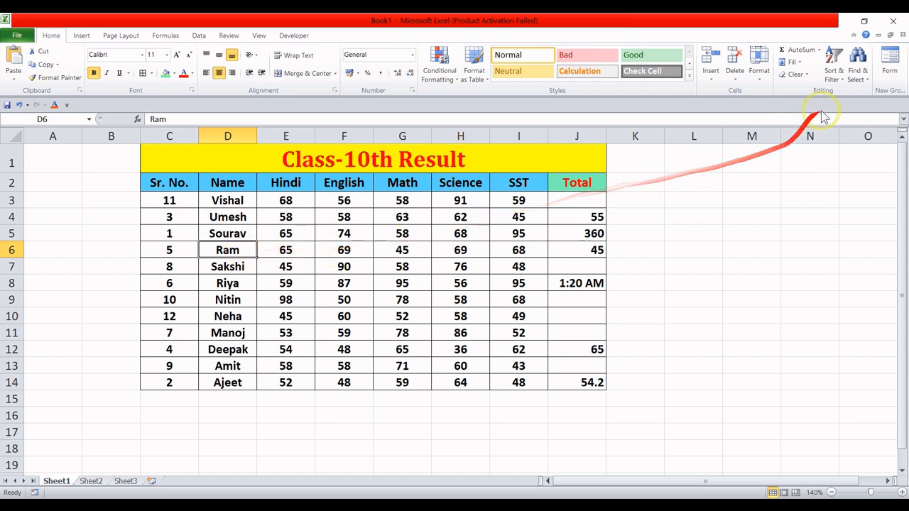
- Try to jump to a student's cell with Go To, using the student's first name as the reference, and cancel
left_click(867, 79)
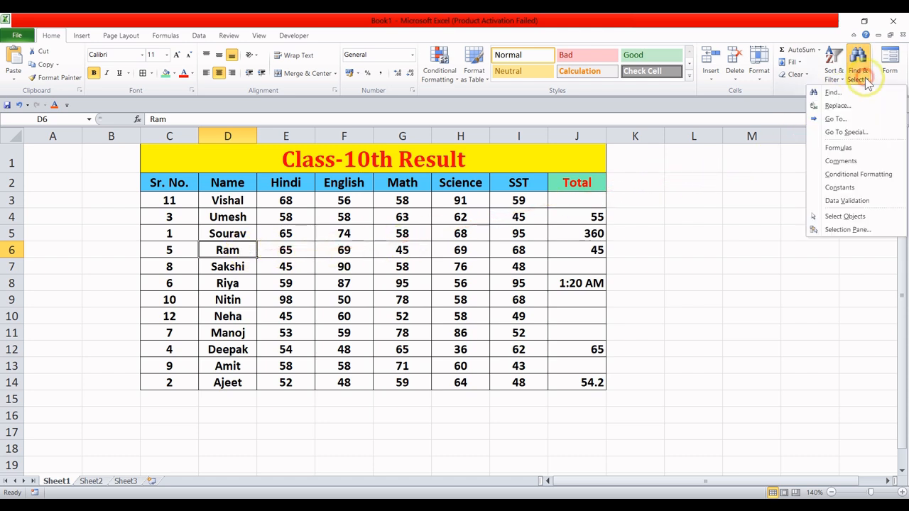
left_click(857, 119)
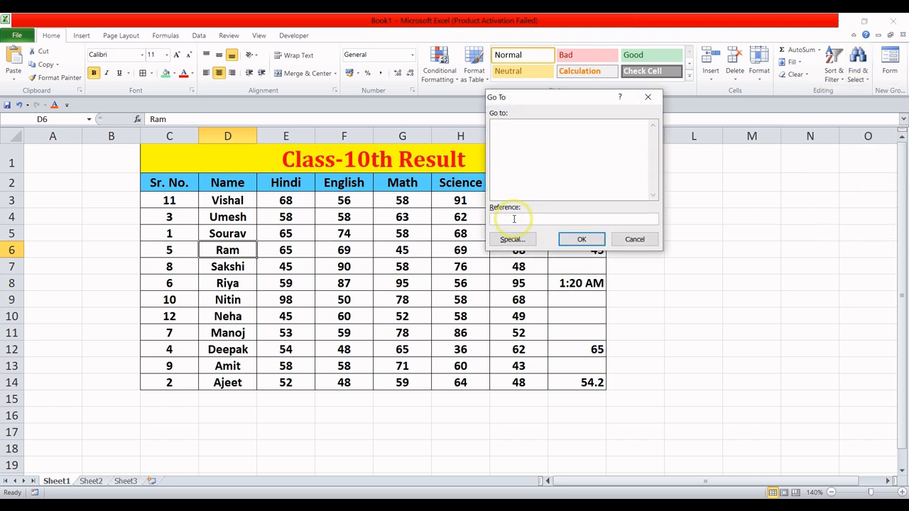
type("riya")
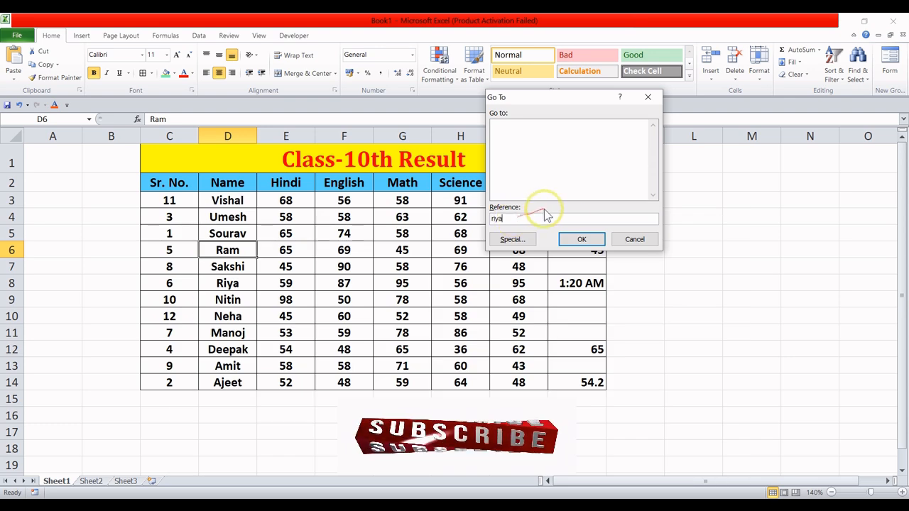
left_click(581, 240)
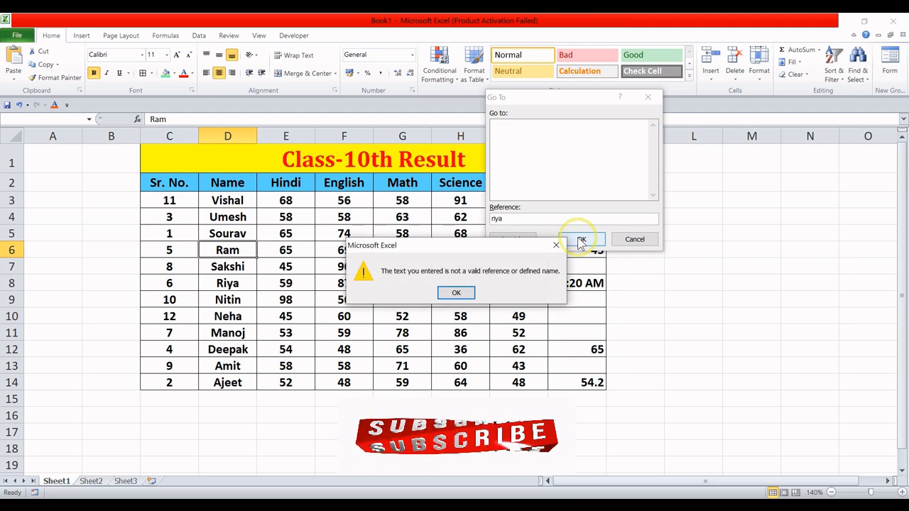
left_click(468, 292)
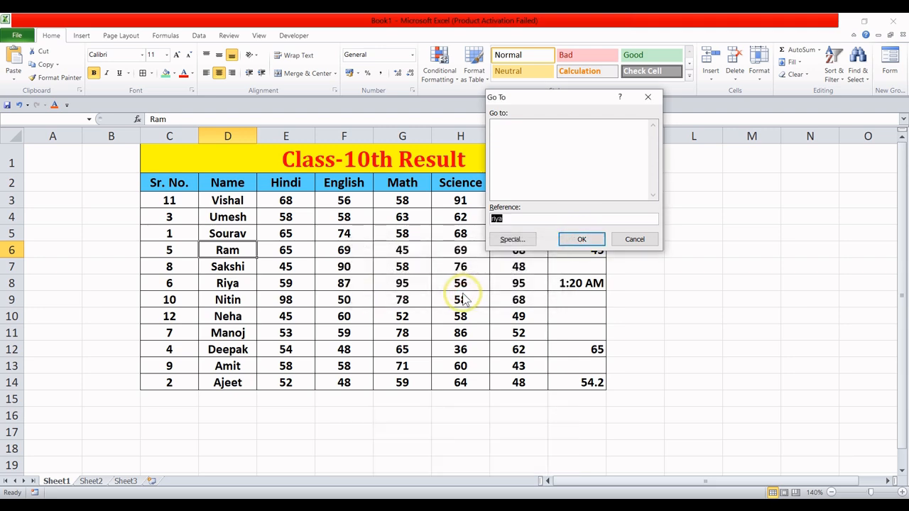
left_click(628, 240)
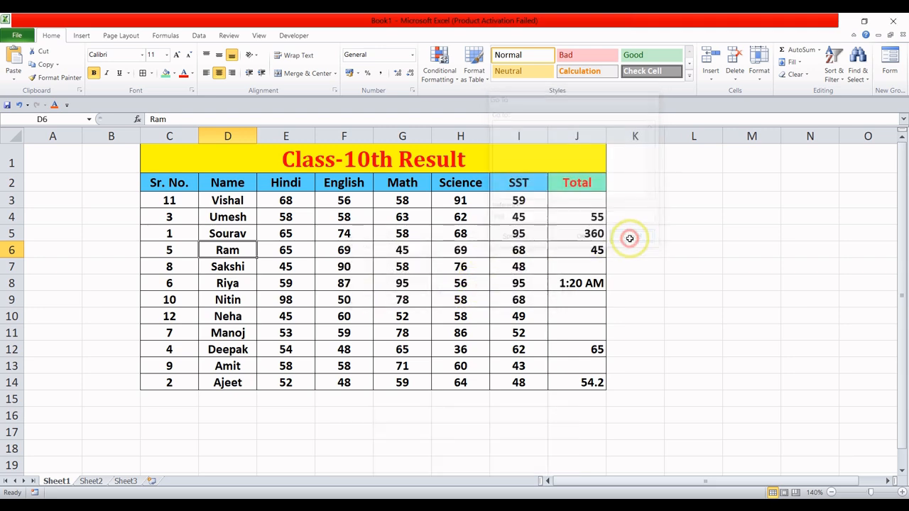
- Select the student's name in D8 and bring up the Find & Select commands
left_click(241, 282)
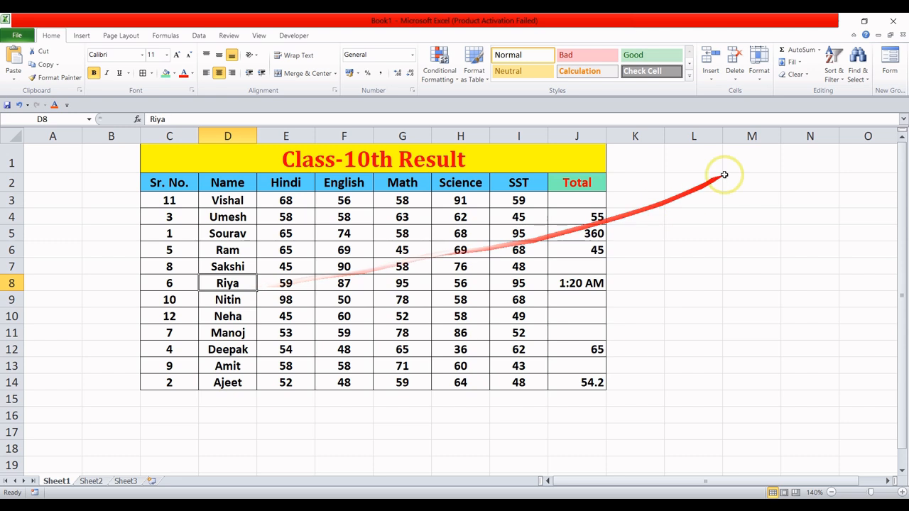
left_click(858, 76)
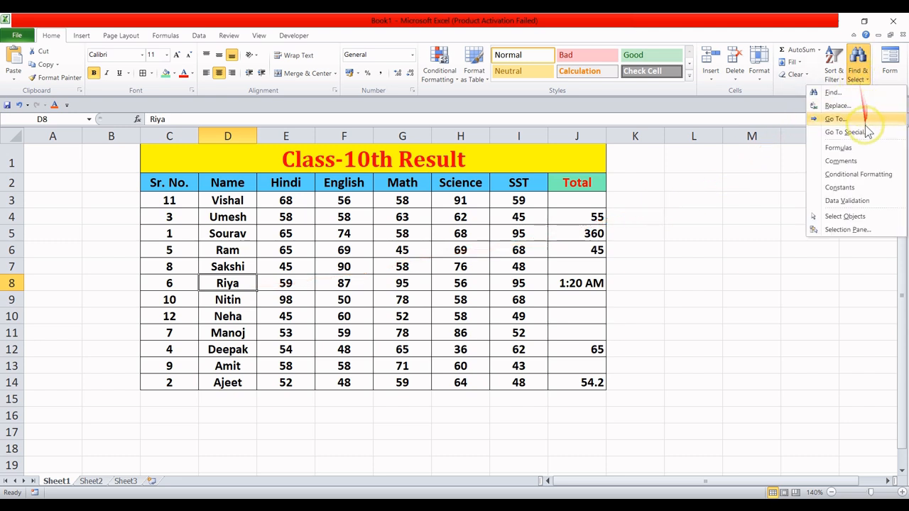